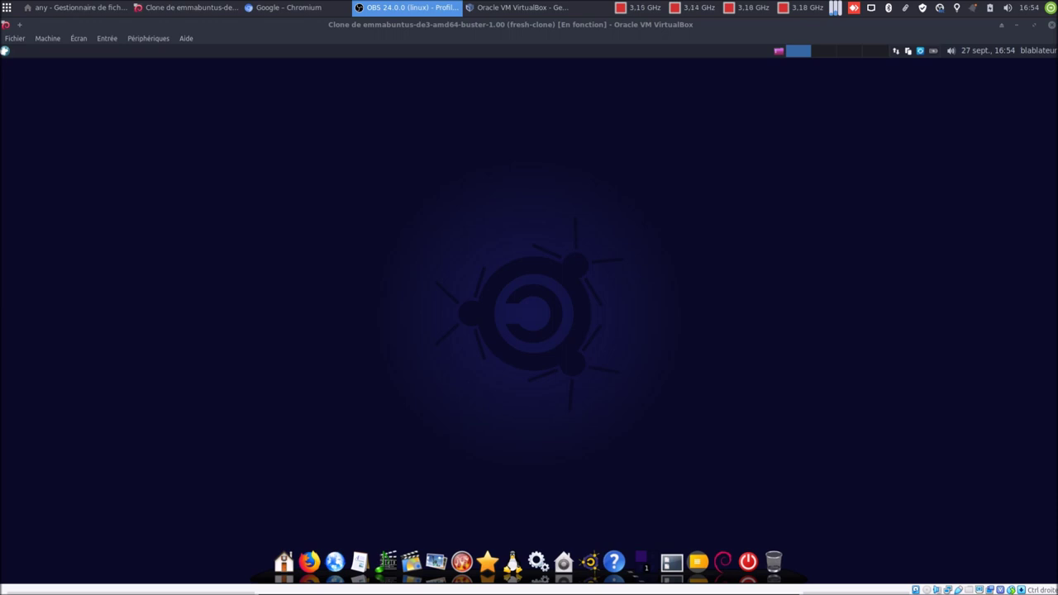
Switch the Emmabuntüs virtual machine window to full-screen display
click(3, 57)
click(5, 51)
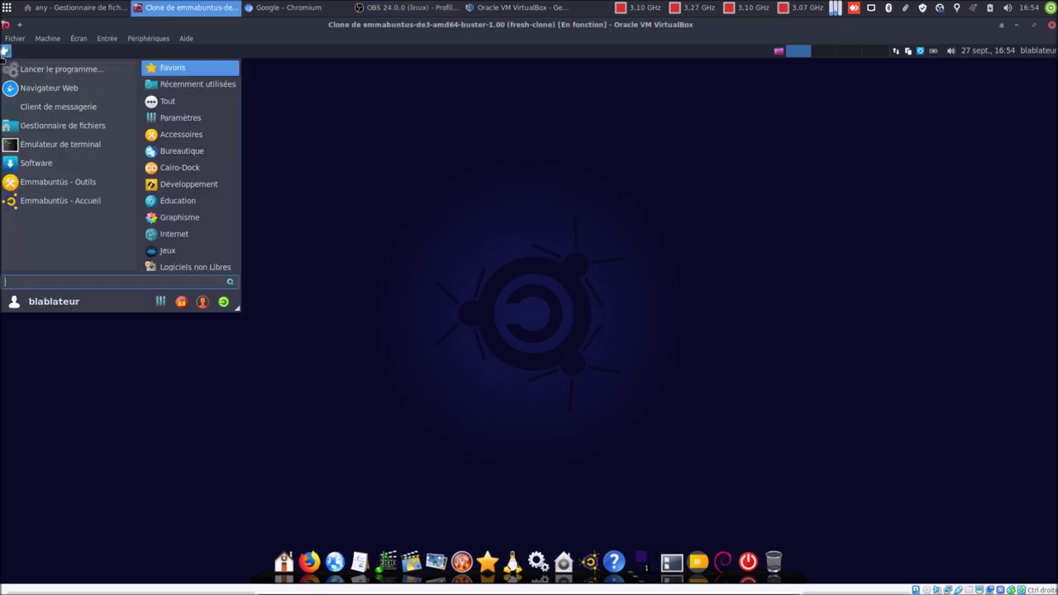
click(311, 156)
key(ctrl+f)
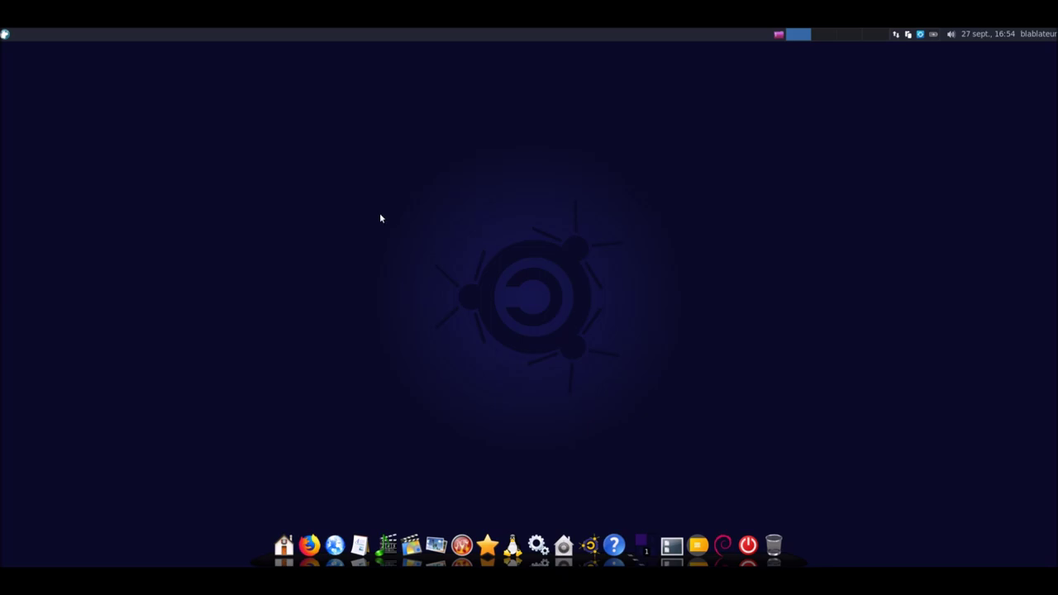
key(ctrl+f)
key(ctrl+f)
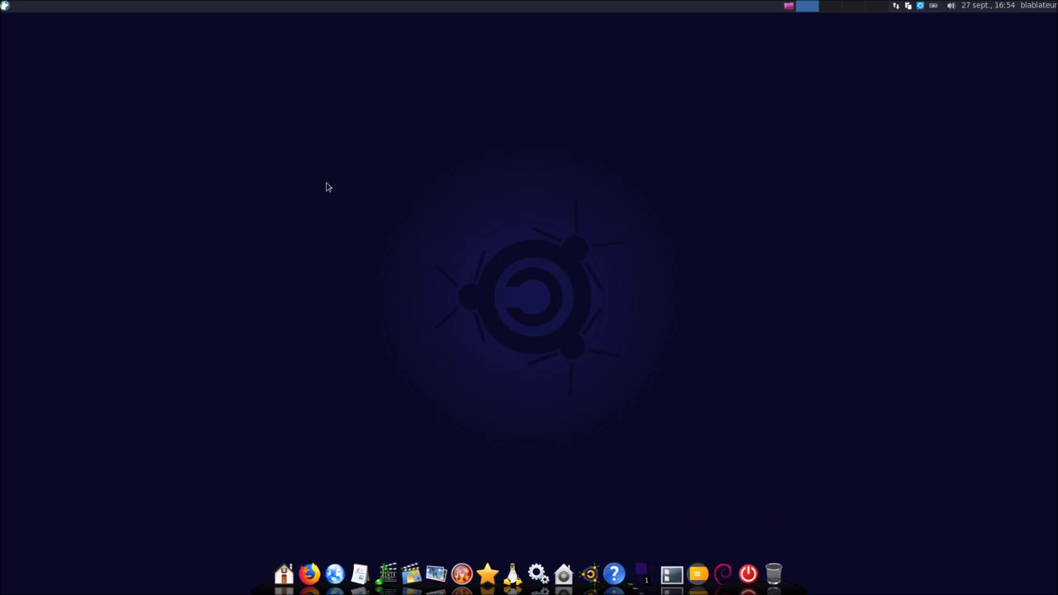
Search the applications menu for "emm" to review the Emmabuntüs tools and dock utilities
click(5, 8)
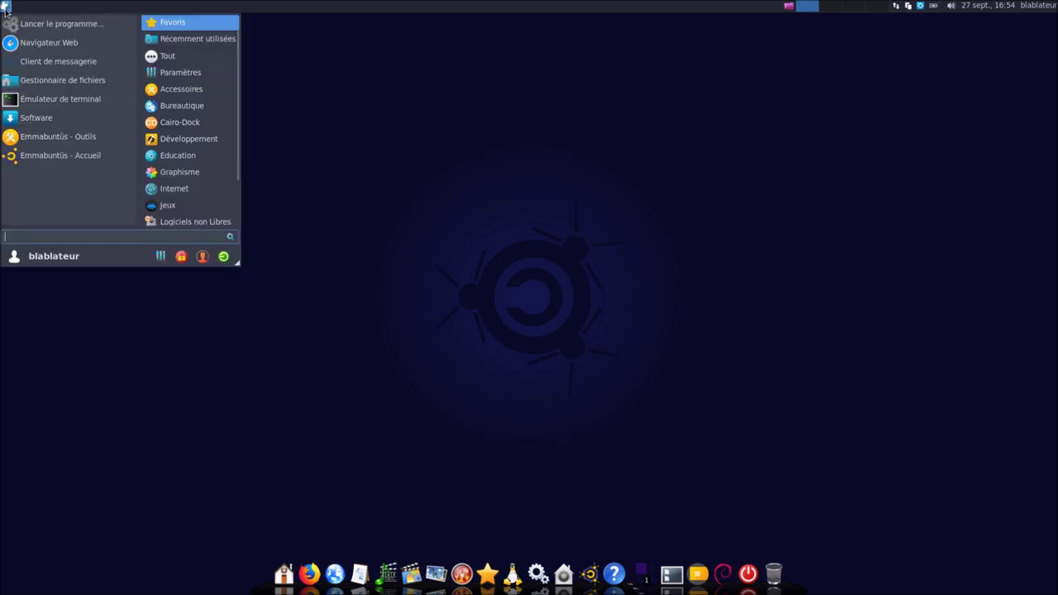
text(emm)
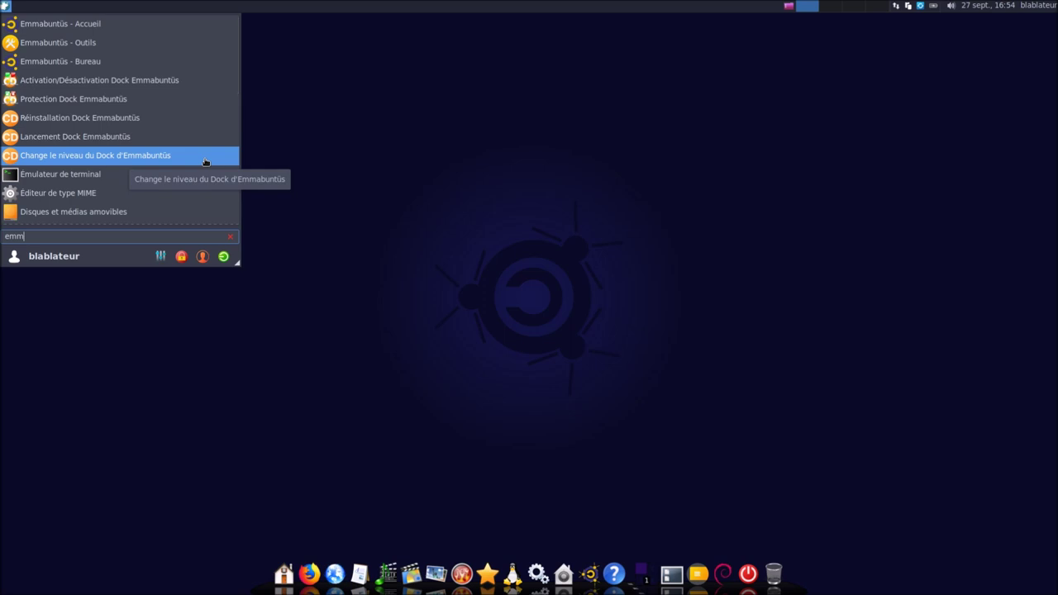
click(368, 162)
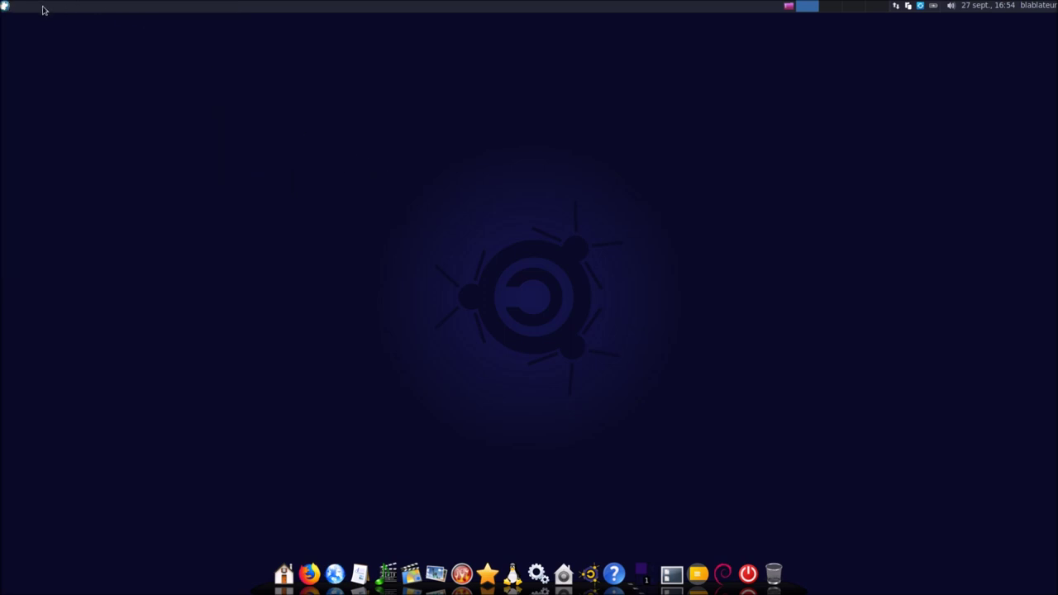
Disable the Emmabuntüs Cairo-Dock by default with the dock activation utility, authenticating with the account password
click(5, 7)
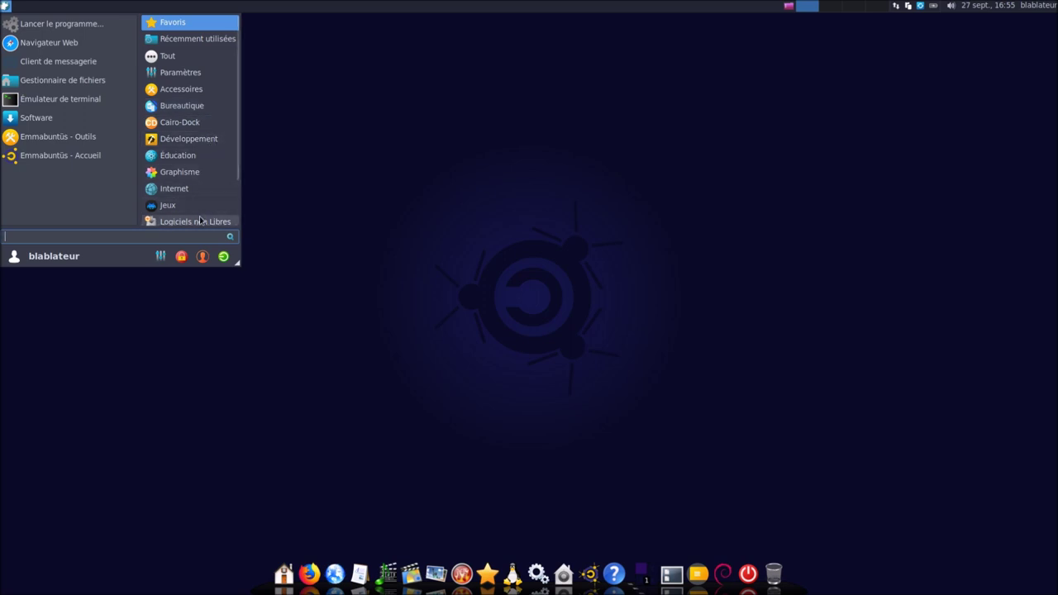
scroll(199, 219, down, 3)
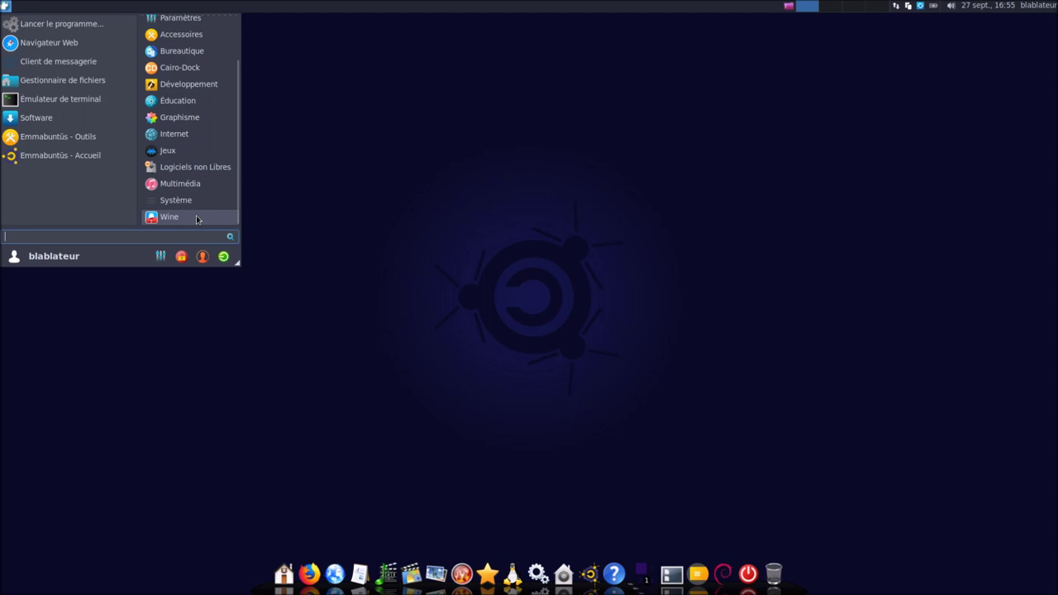
click(170, 69)
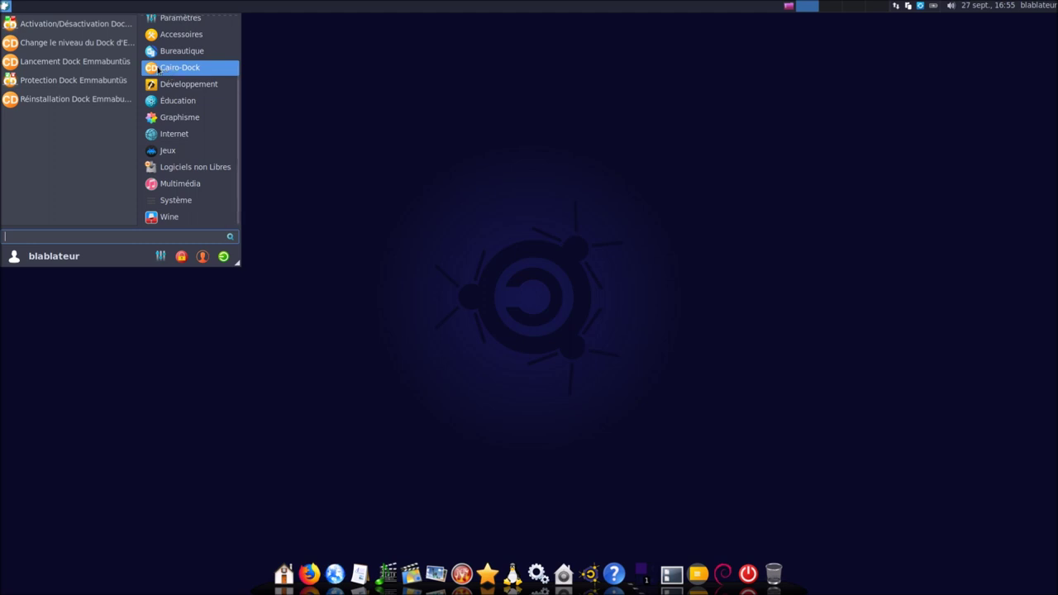
click(101, 26)
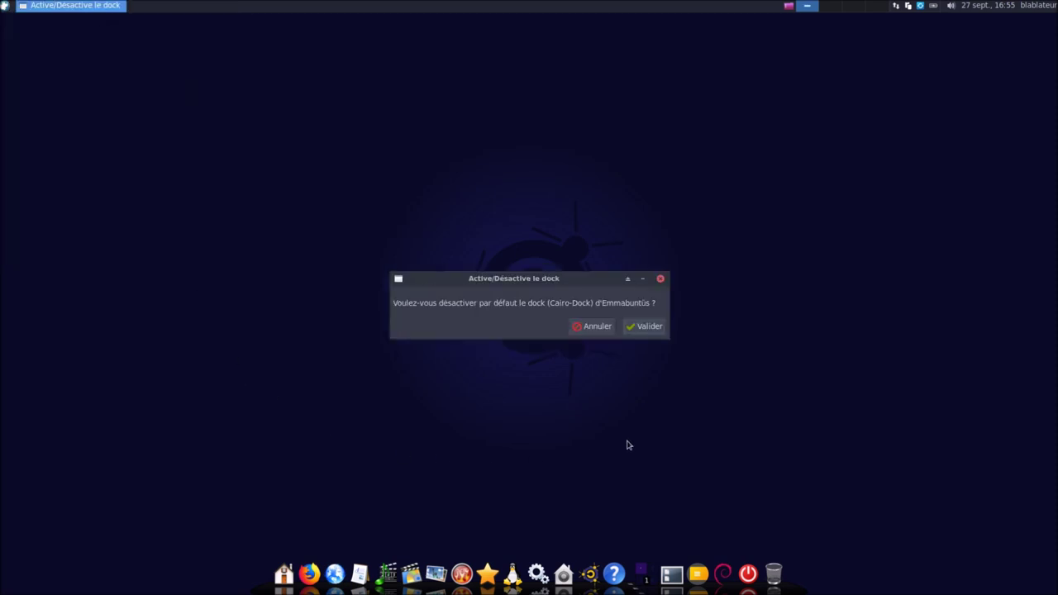
click(644, 327)
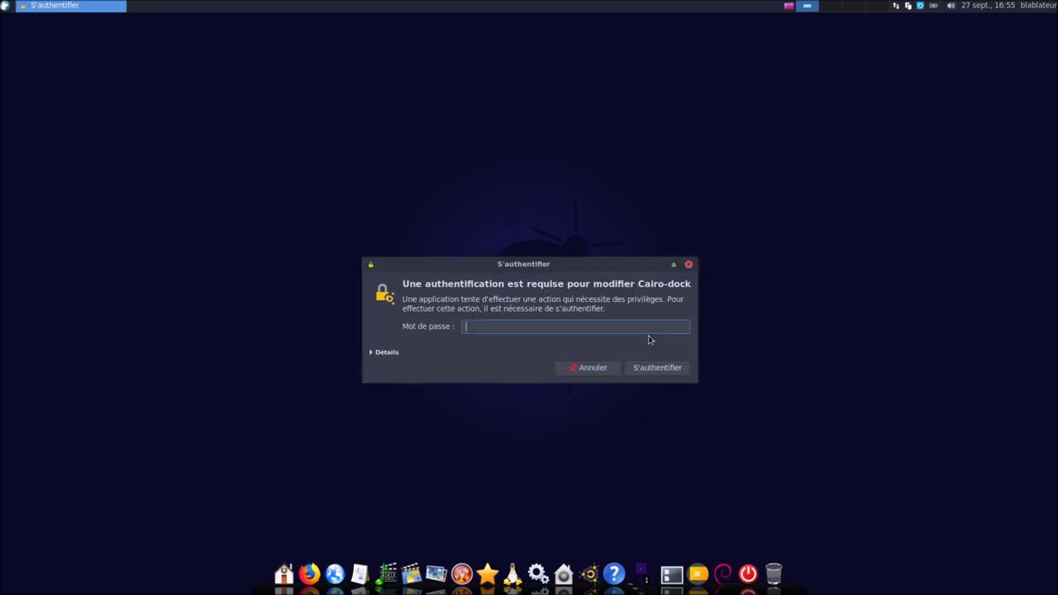
text(******)
key(Return)
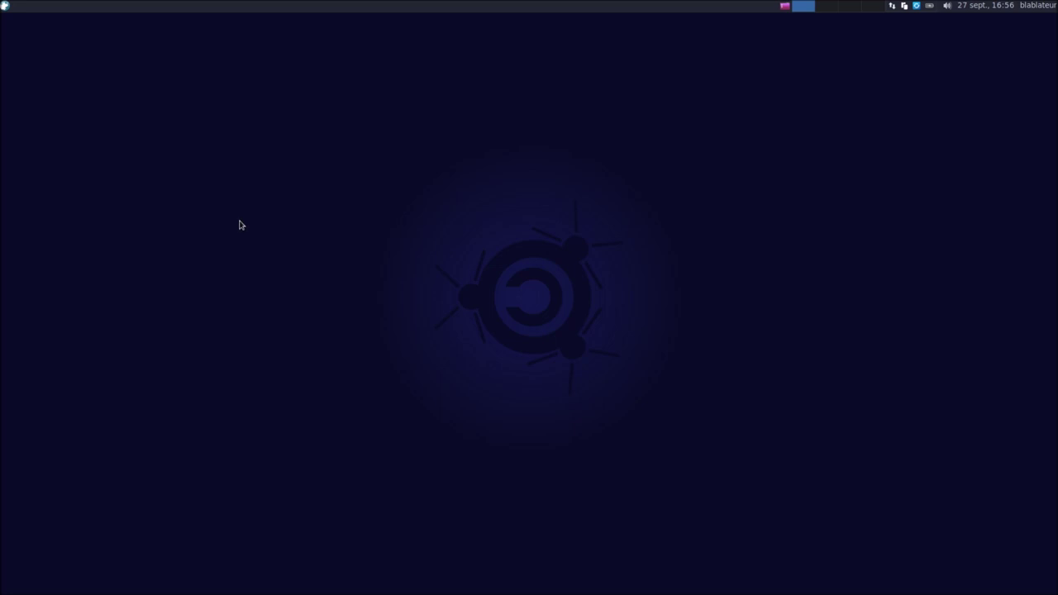
Re-enable the Emmabuntüs Cairo-Dock by default with the dock activation utility, authenticating with the account password
drag(134, 104, 791, 451)
click(4, 6)
click(4, 6)
click(5, 6)
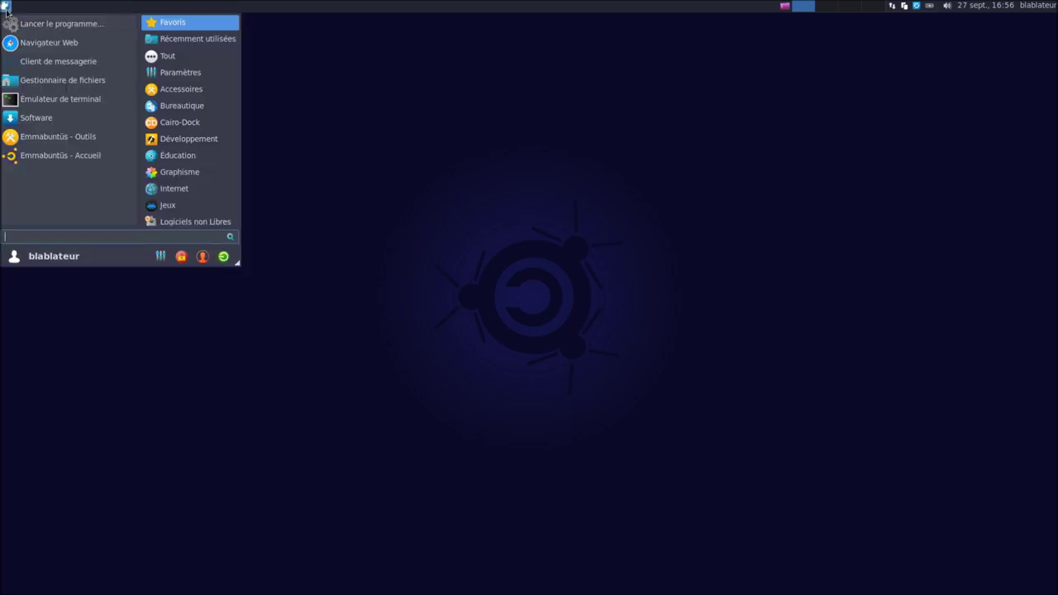
click(179, 122)
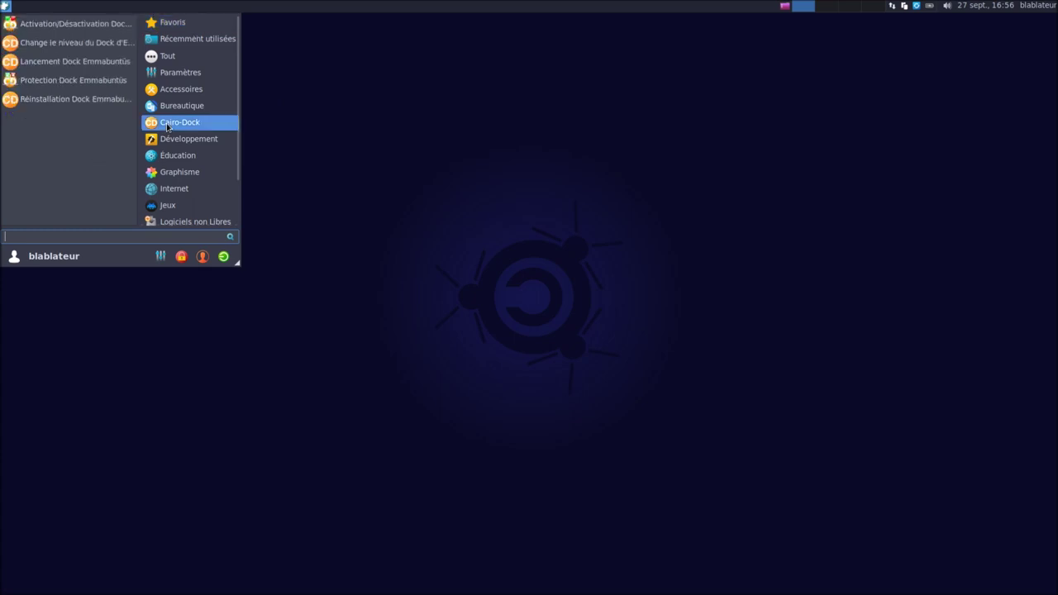
click(66, 25)
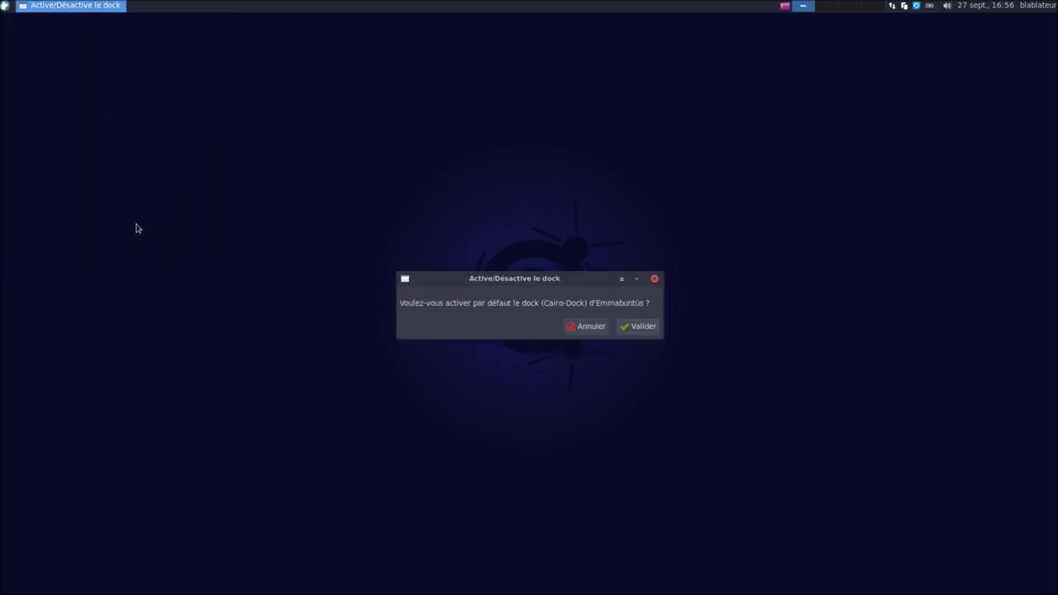
click(649, 326)
text(******)
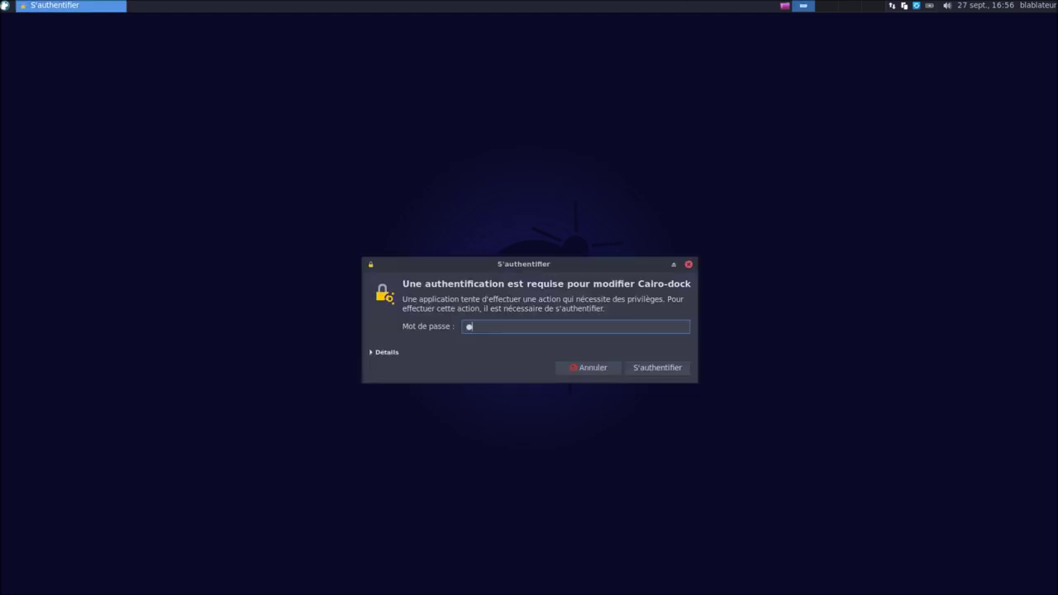
key(Return)
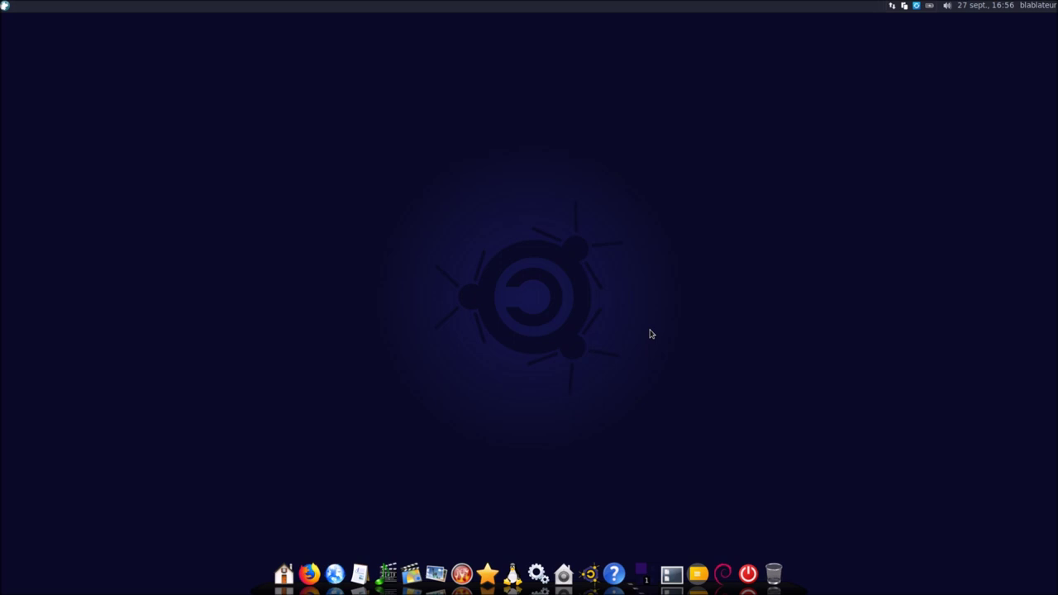
Enlarge the applications menu while showing the Cairo-Dock category, so all categories and full entry names fit
click(5, 7)
click(197, 123)
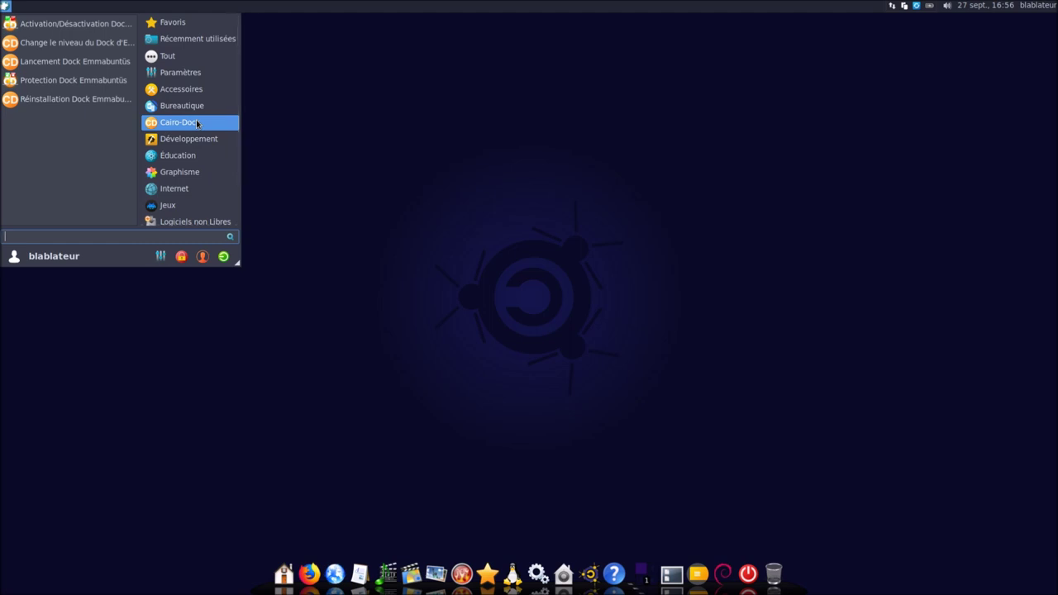
drag(236, 263, 292, 325)
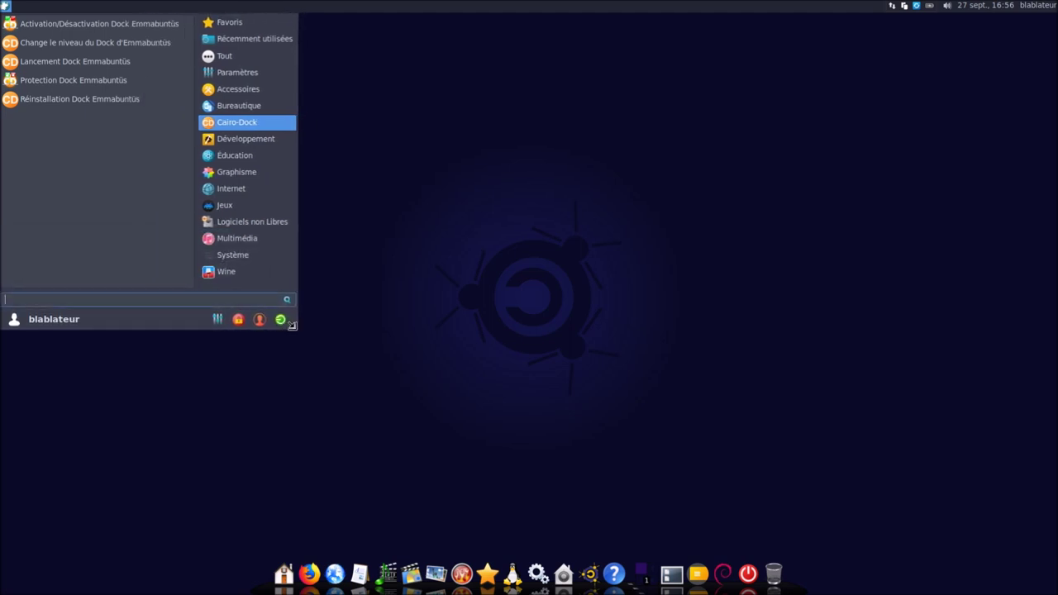
Change the Emmabuntüs dock level to the Simple version and look through its application categories
click(71, 50)
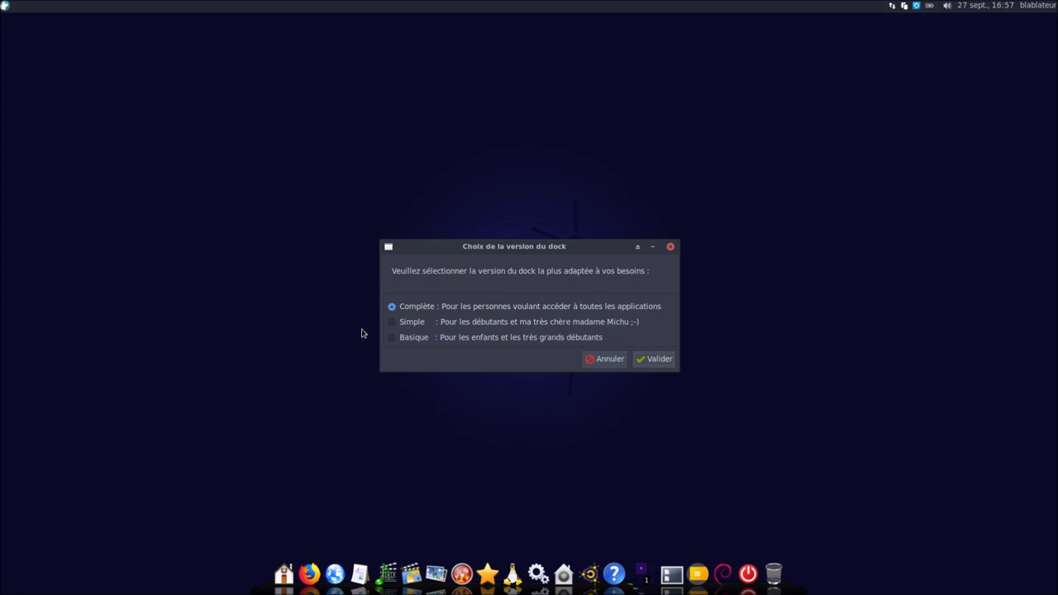
click(6, 7)
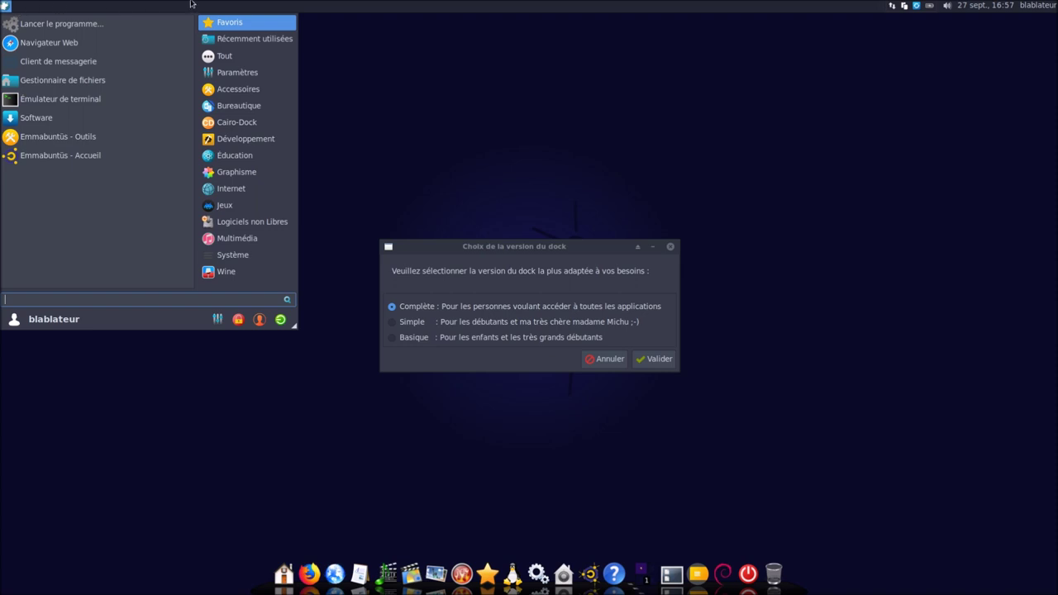
click(496, 83)
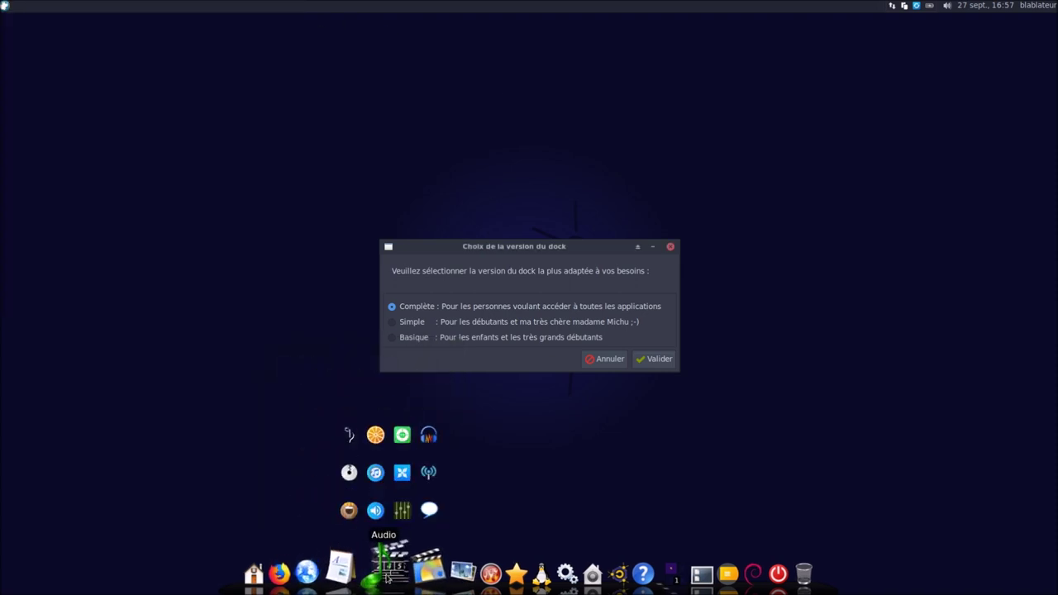
mouse_move(411, 582)
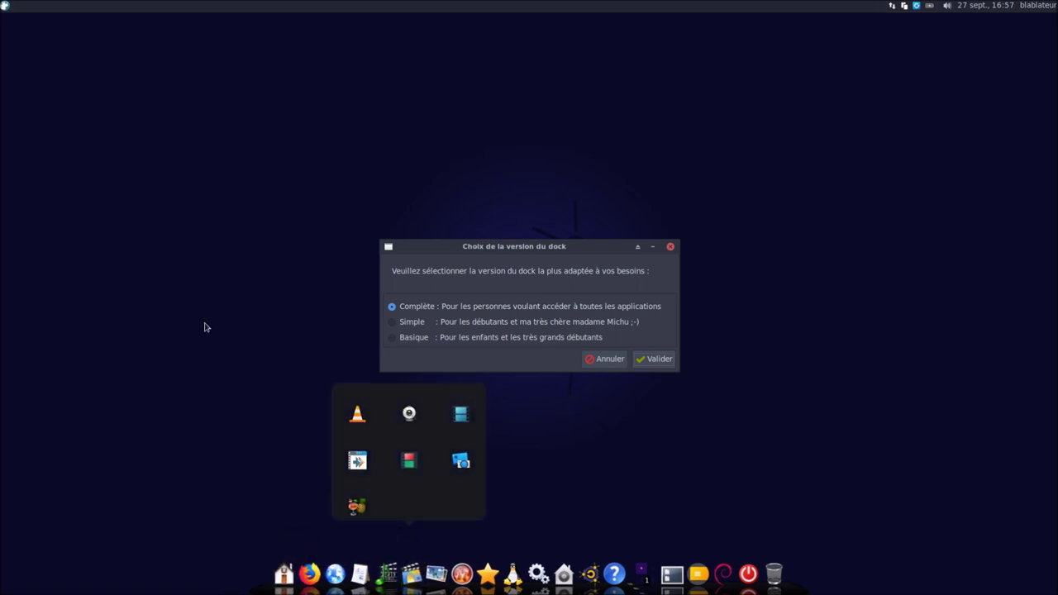
click(392, 323)
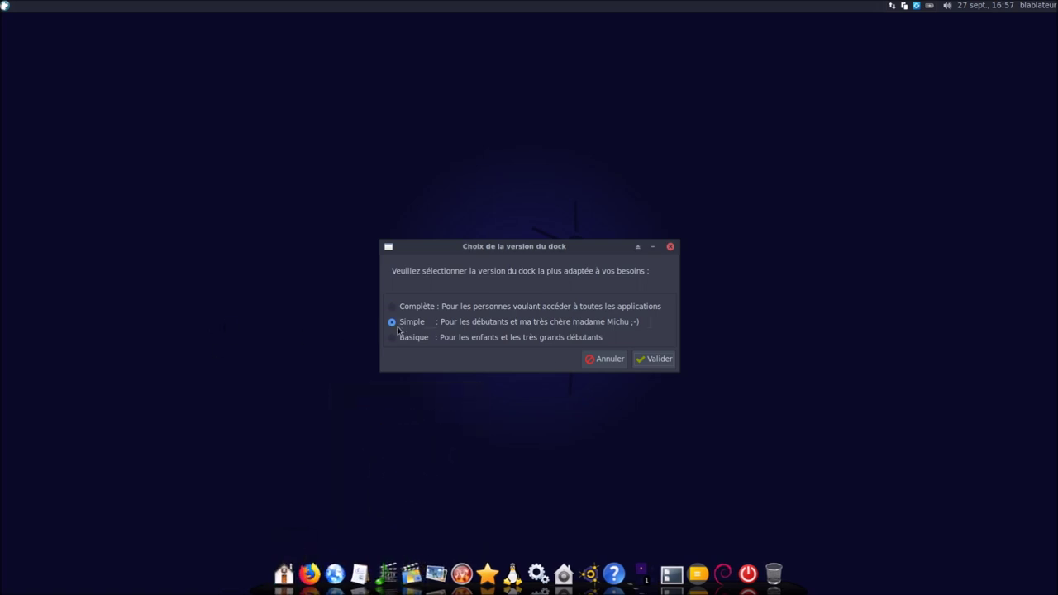
click(642, 362)
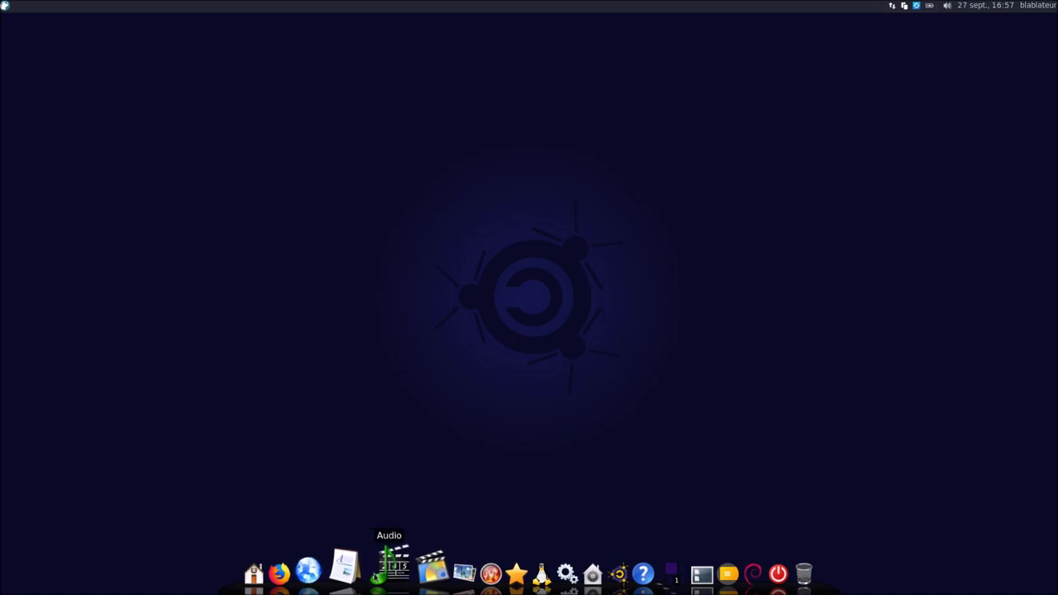
mouse_move(359, 570)
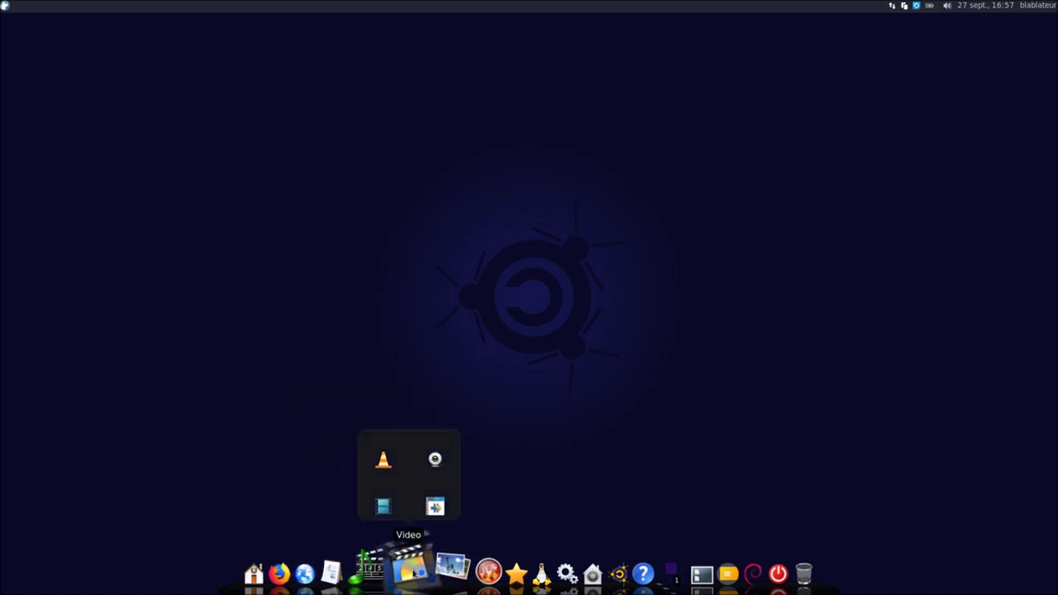
mouse_move(432, 570)
mouse_move(464, 569)
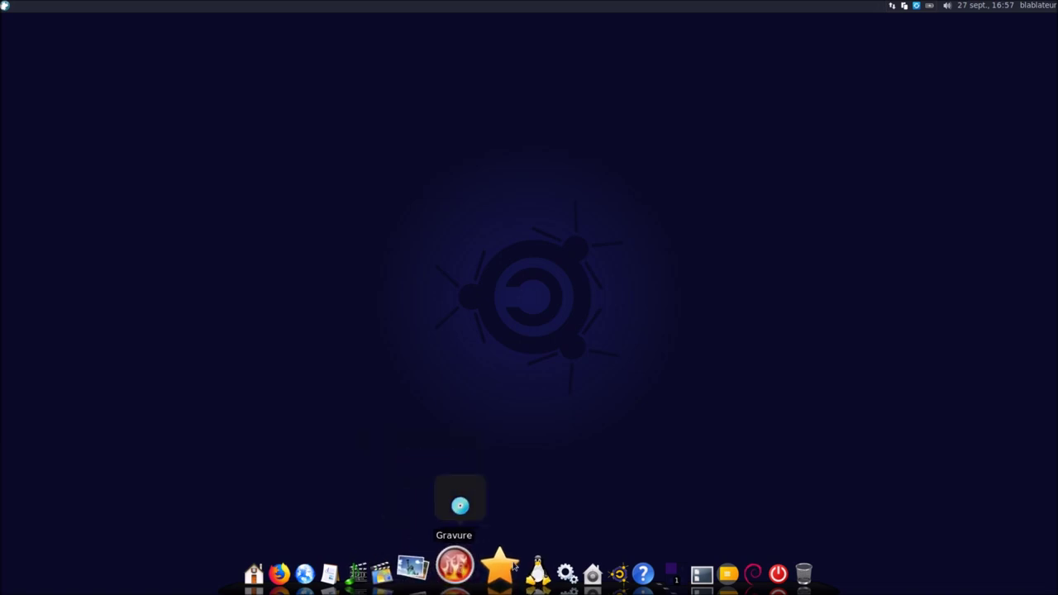
mouse_move(537, 566)
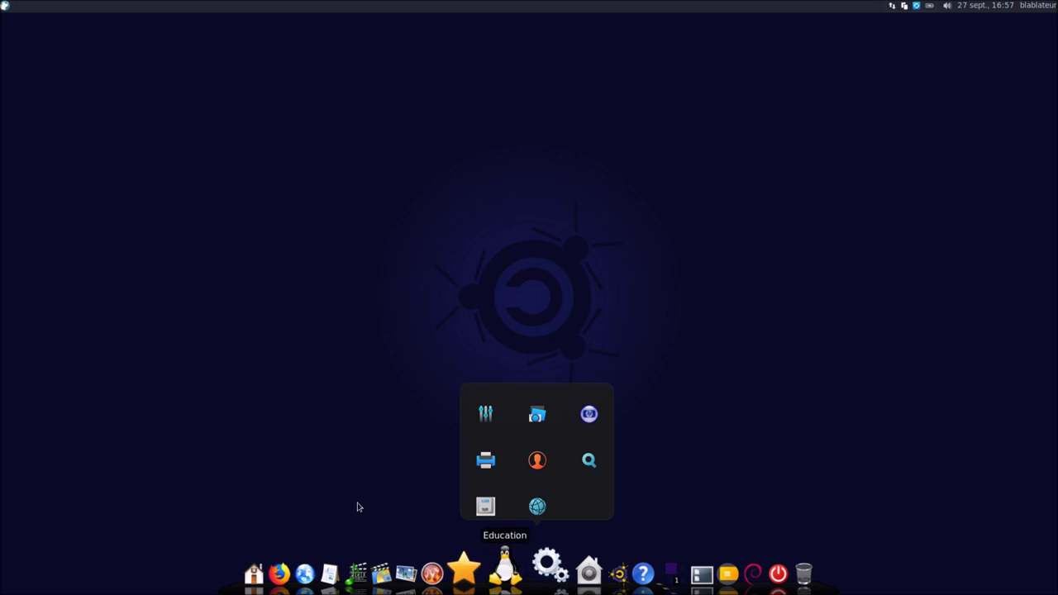
Change the Emmabuntüs dock level to the Basique version and look through its categories, including Gravure and Utilitaires
click(6, 6)
click(247, 122)
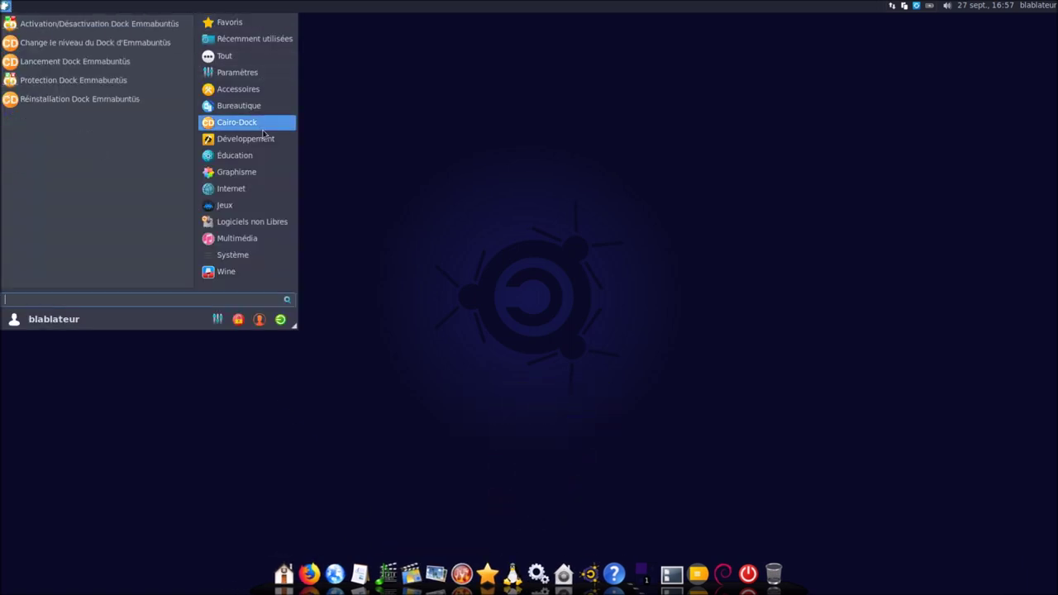
click(136, 47)
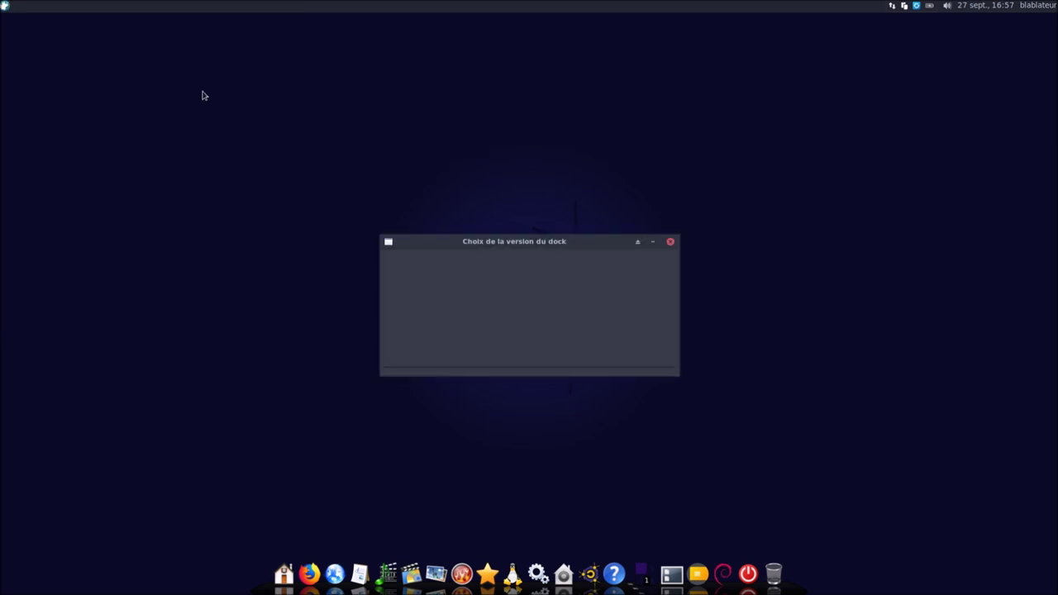
click(414, 337)
click(654, 358)
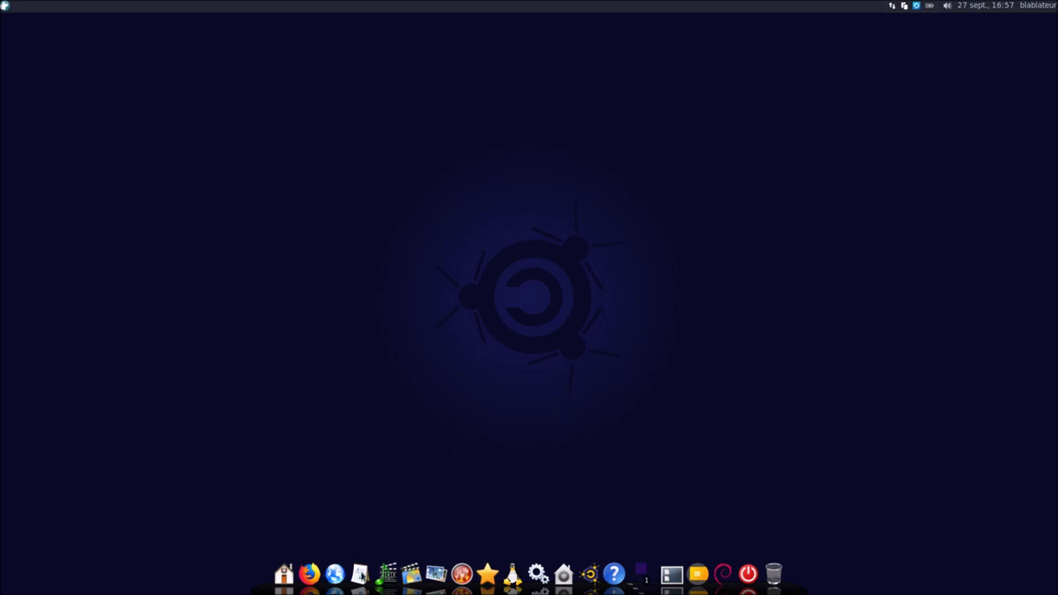
click(360, 579)
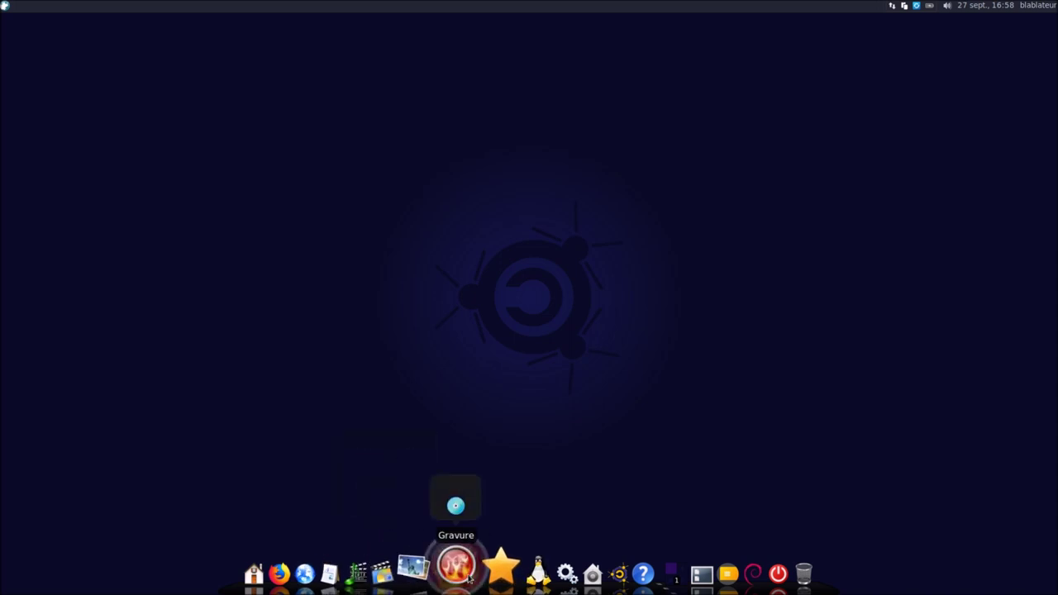
mouse_move(533, 566)
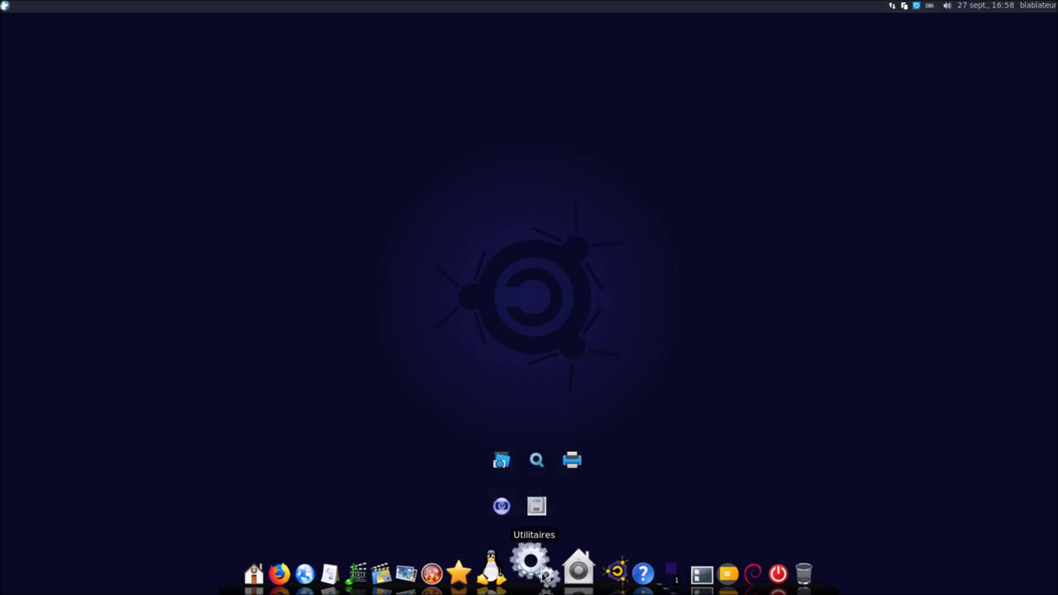
Change the Emmabuntüs dock level back to the Complète version
click(5, 8)
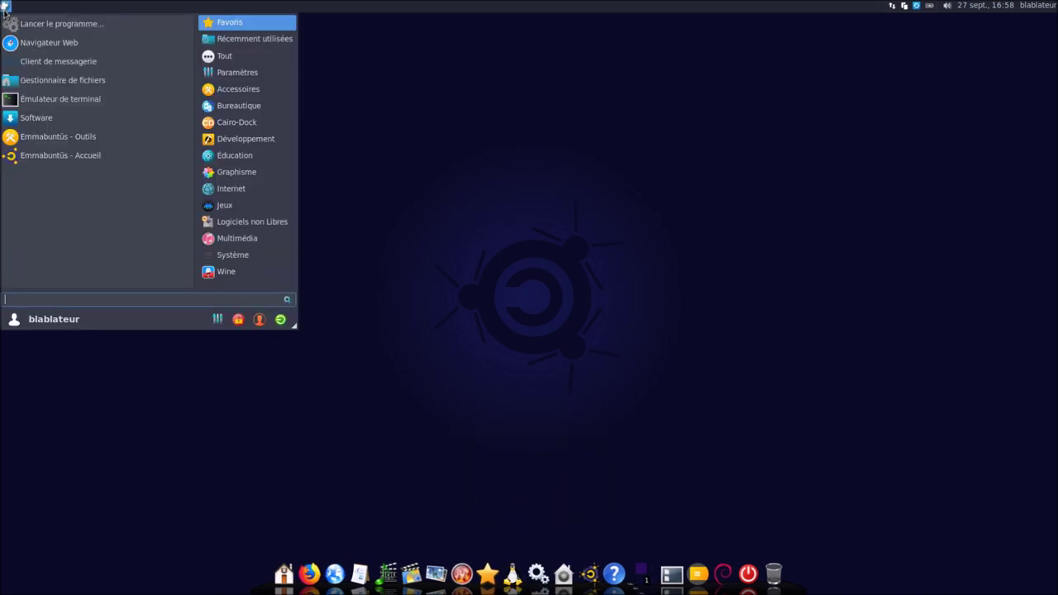
click(238, 122)
click(120, 43)
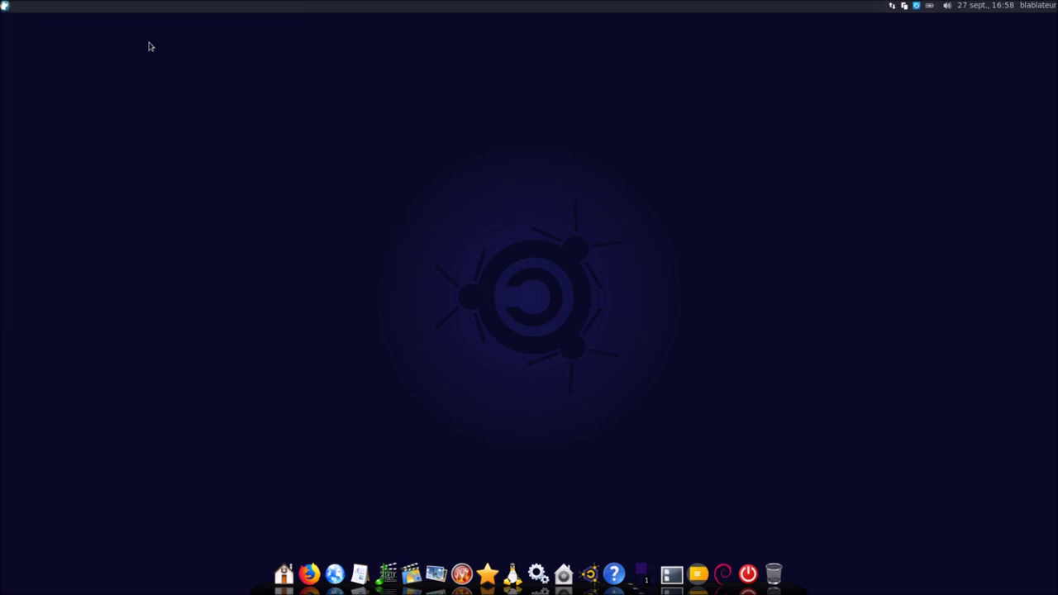
click(417, 306)
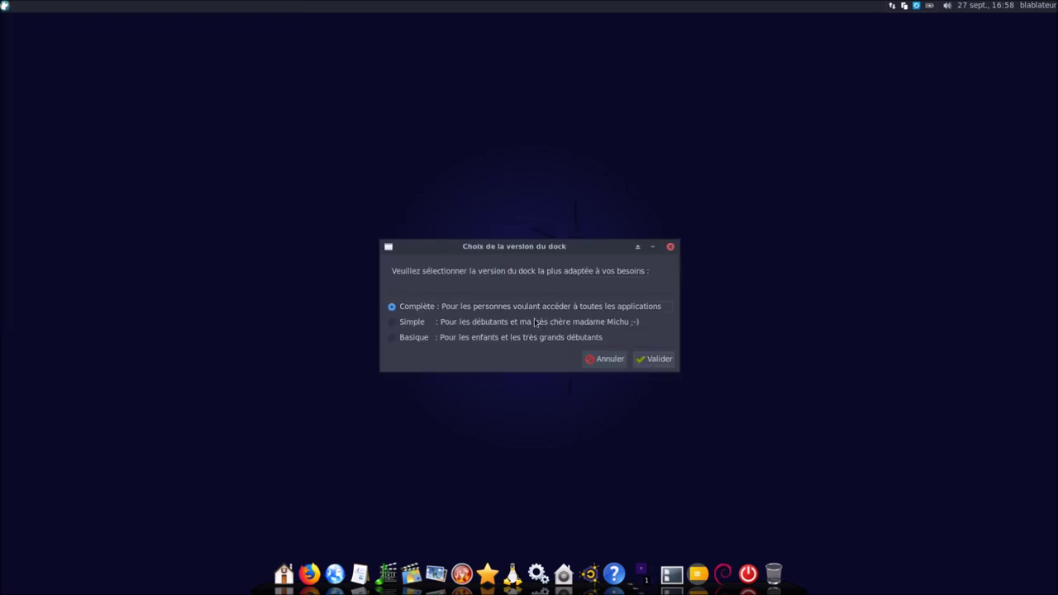
click(658, 361)
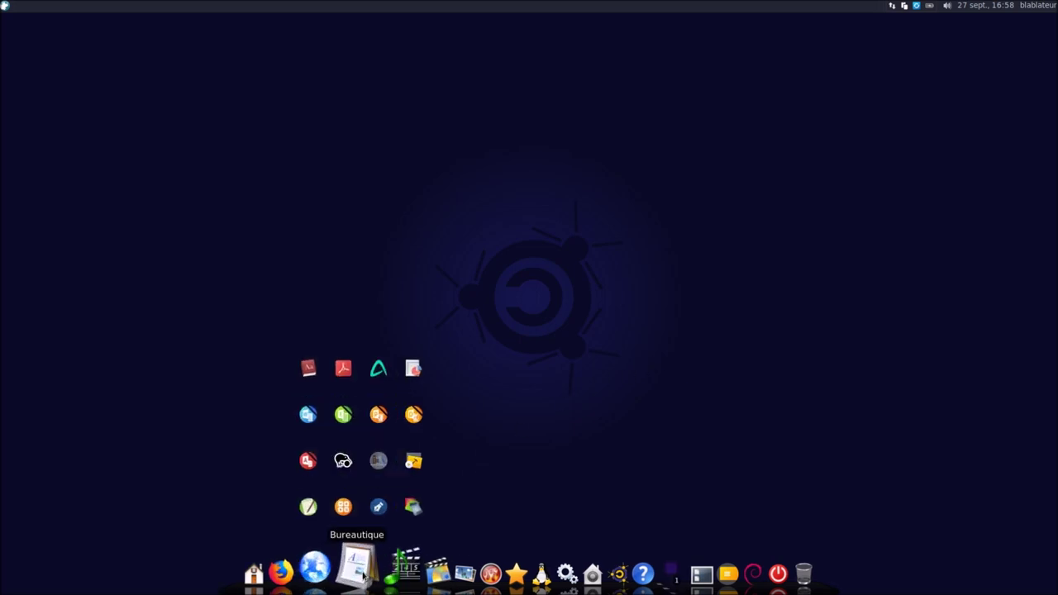
click(5, 5)
click(274, 124)
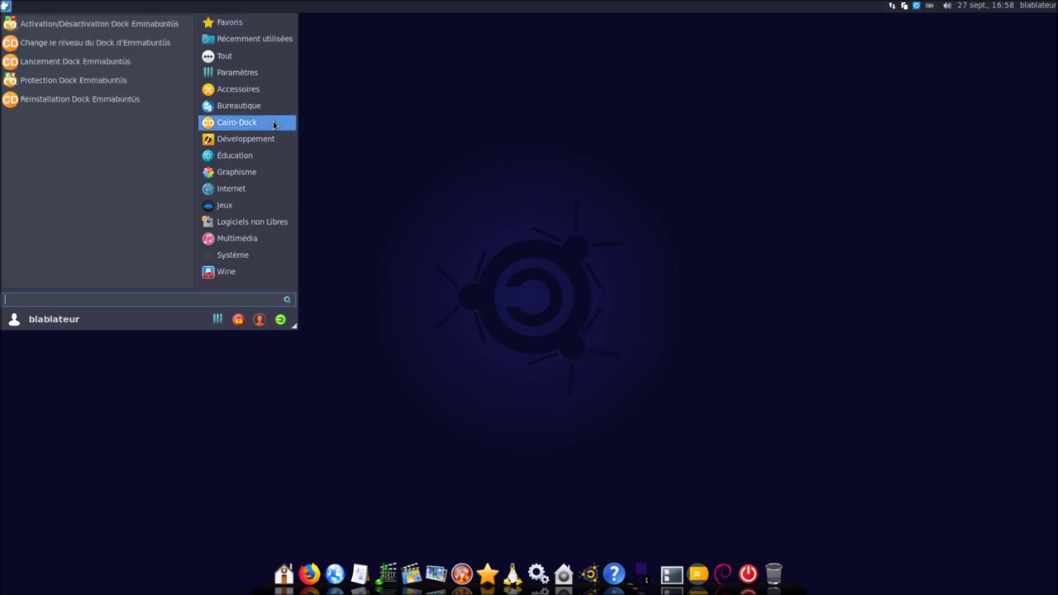
click(115, 69)
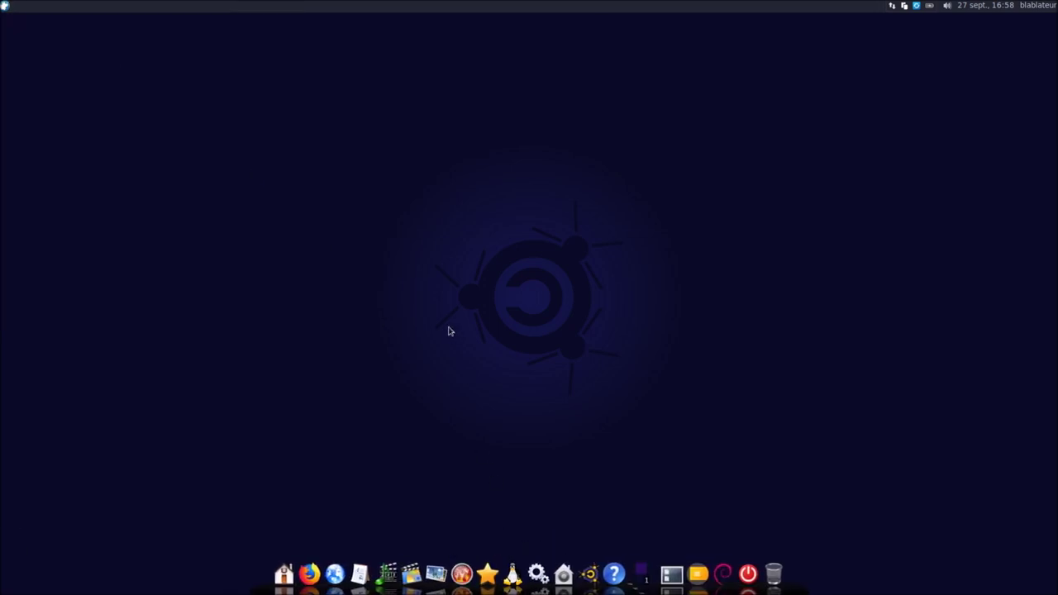
Disable the Emmabuntüs Cairo-Dock by default, authenticating with the account password, and start it manually with Lancement Dock Emmabuntüs
click(6, 7)
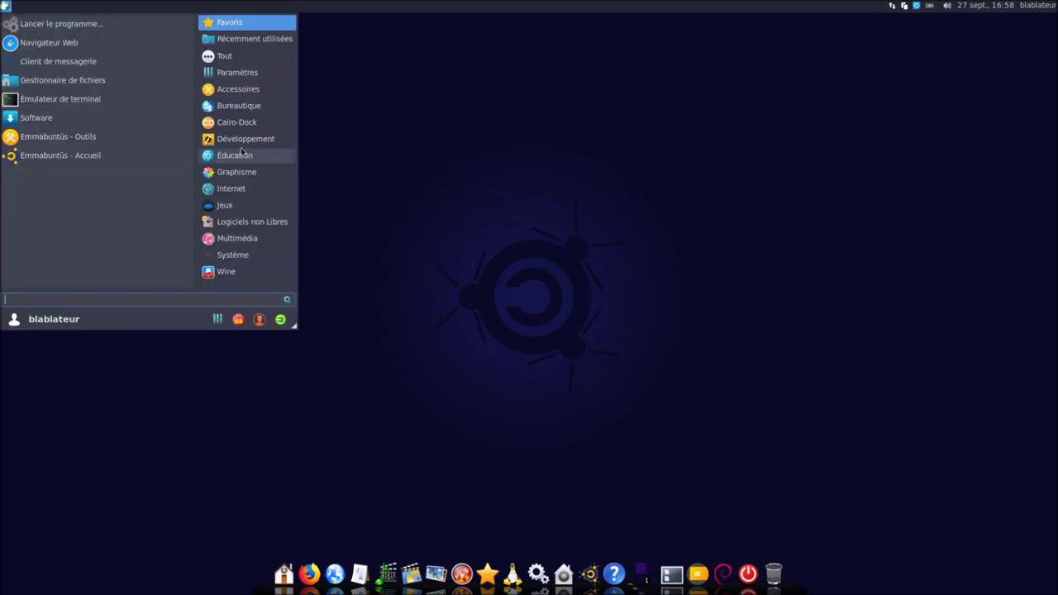
click(235, 122)
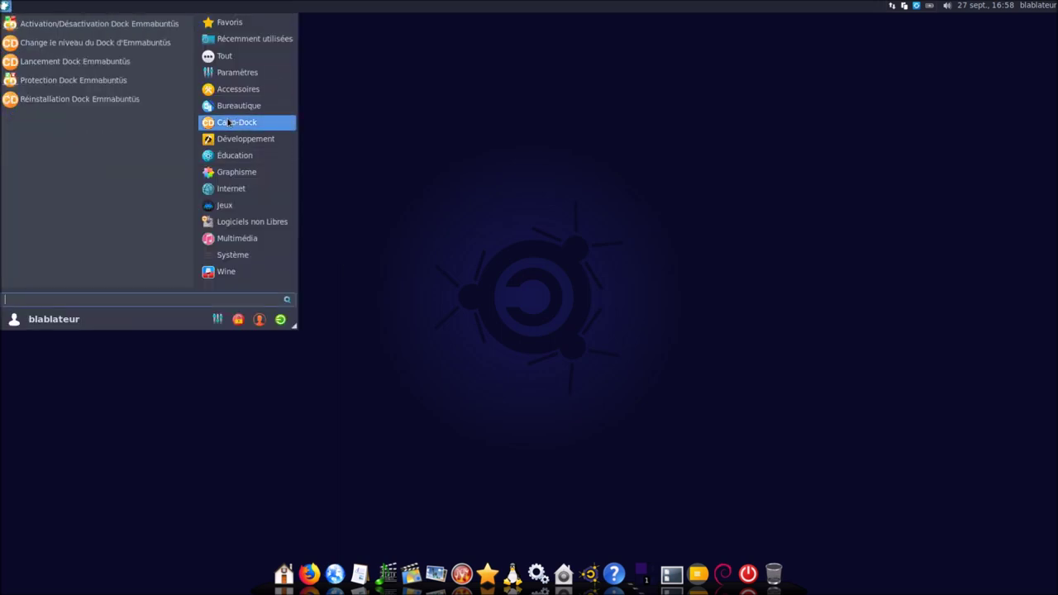
click(141, 25)
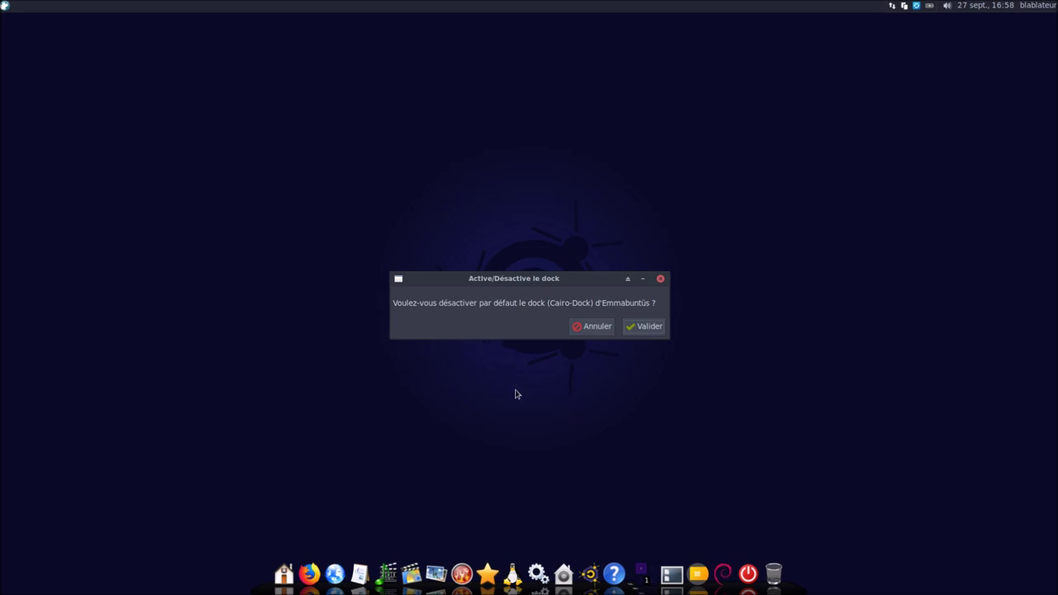
click(645, 328)
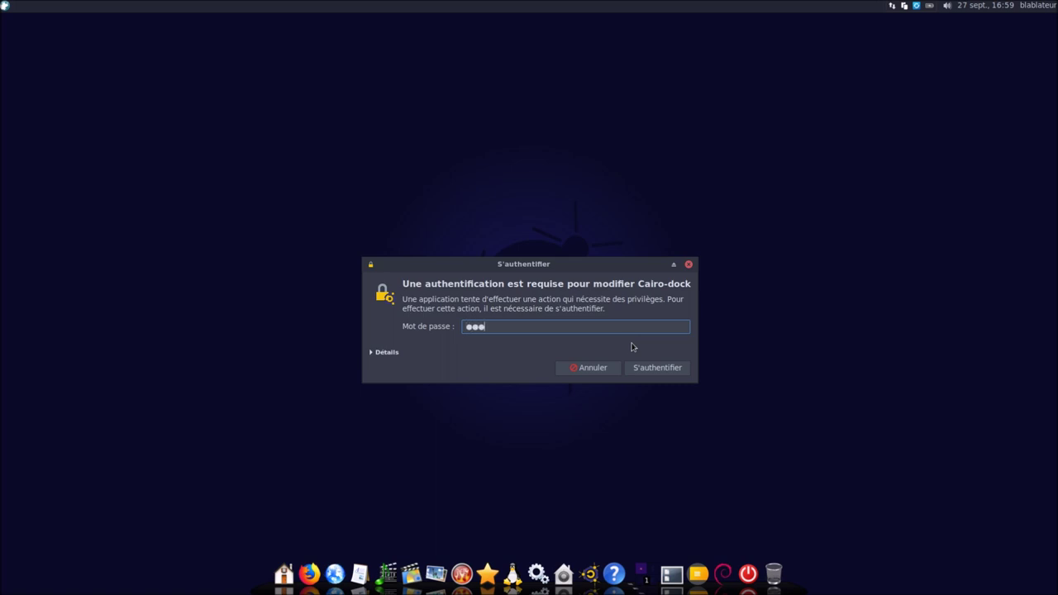
text(*)
key(Return)
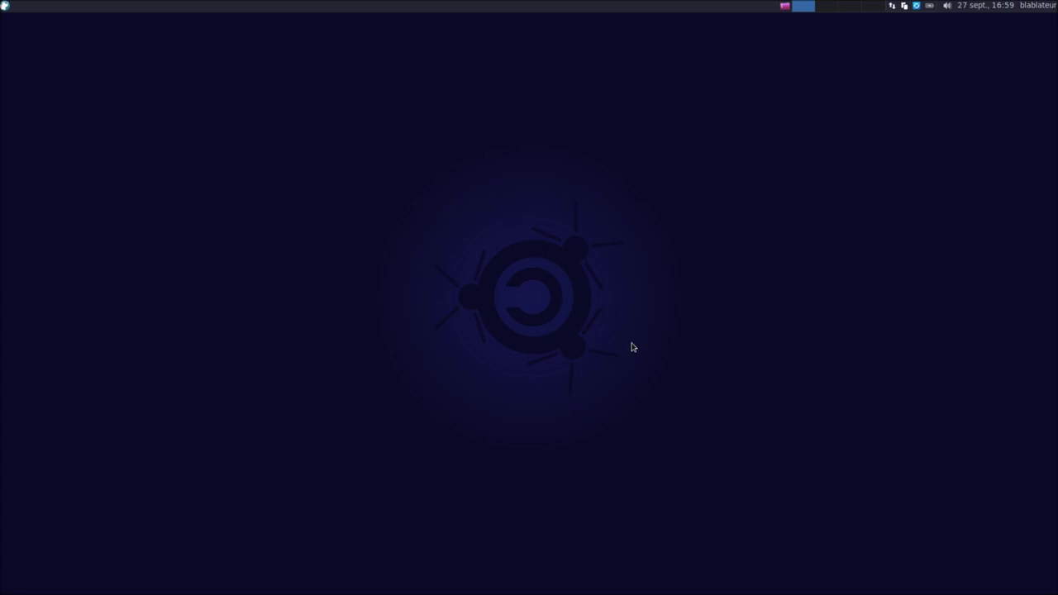
click(5, 6)
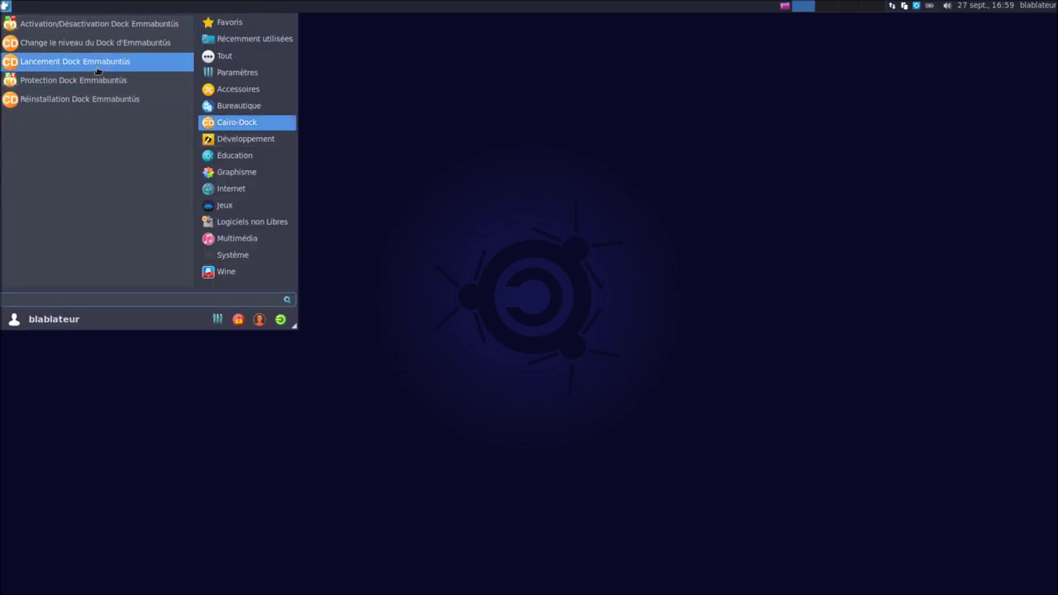
click(97, 65)
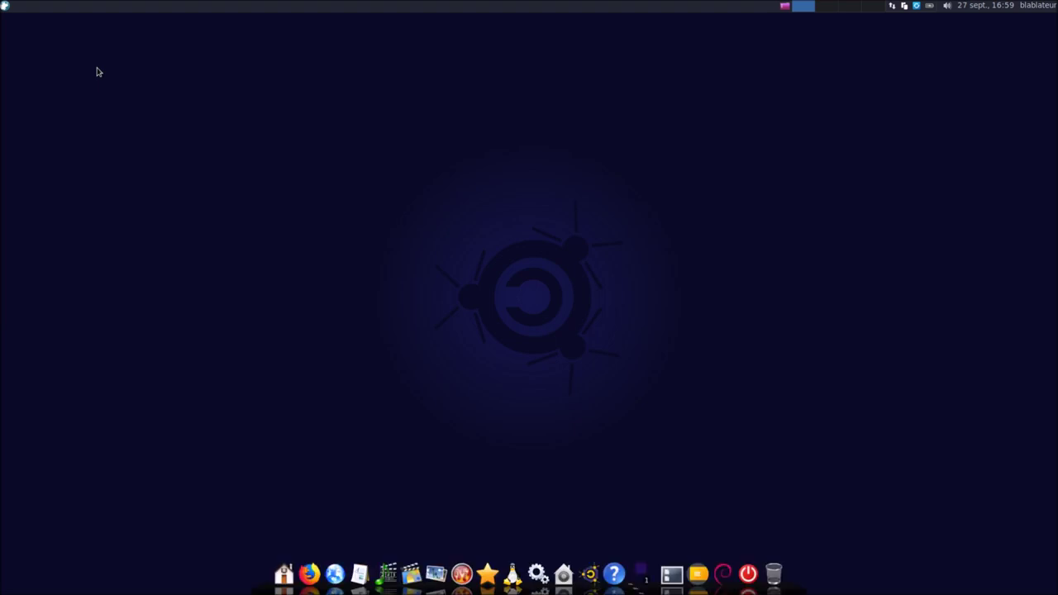
Re-enable the Emmabuntüs Cairo-Dock by default with Activation/Désactivation Dock Emmabuntüs, authenticating with the account password
click(6, 6)
click(236, 123)
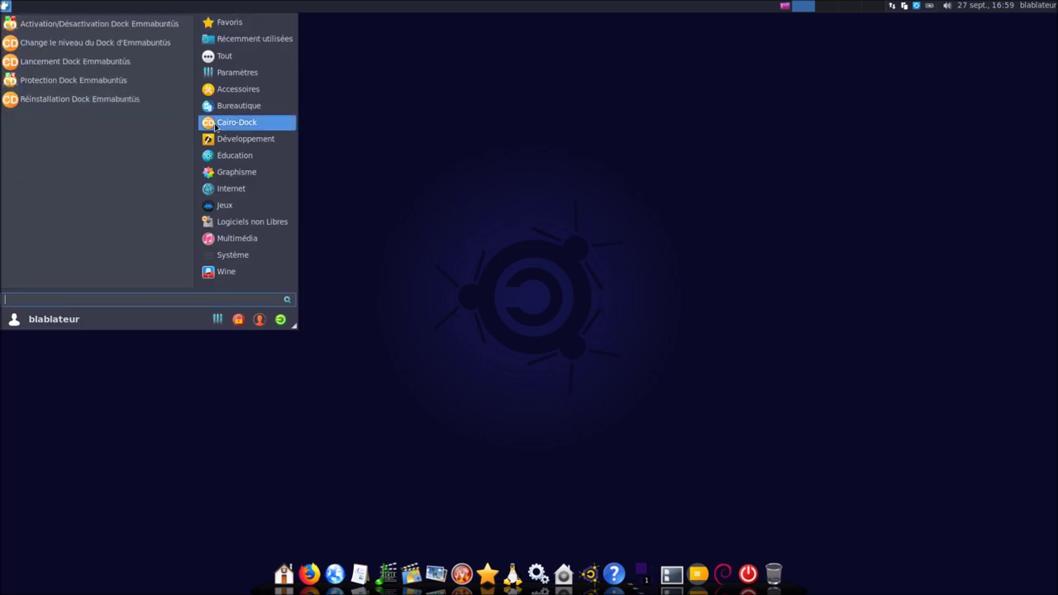
click(107, 32)
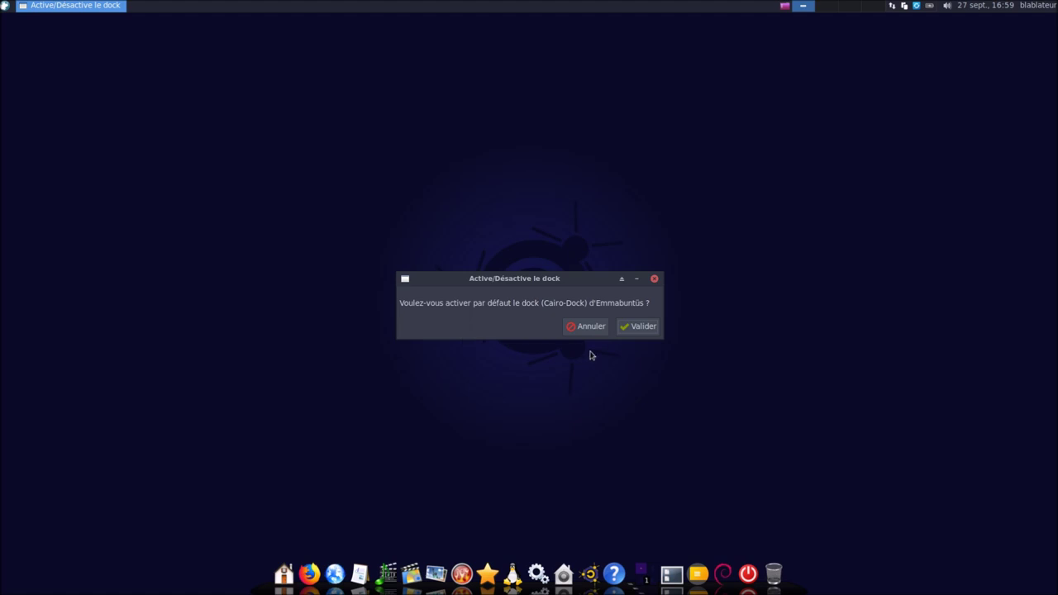
click(627, 327)
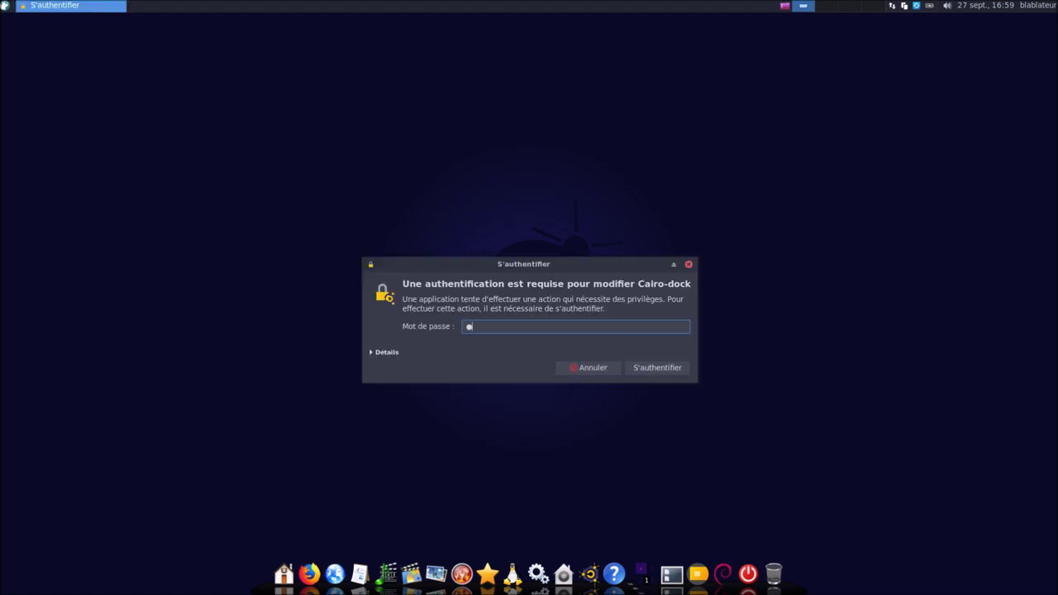
key(Return)
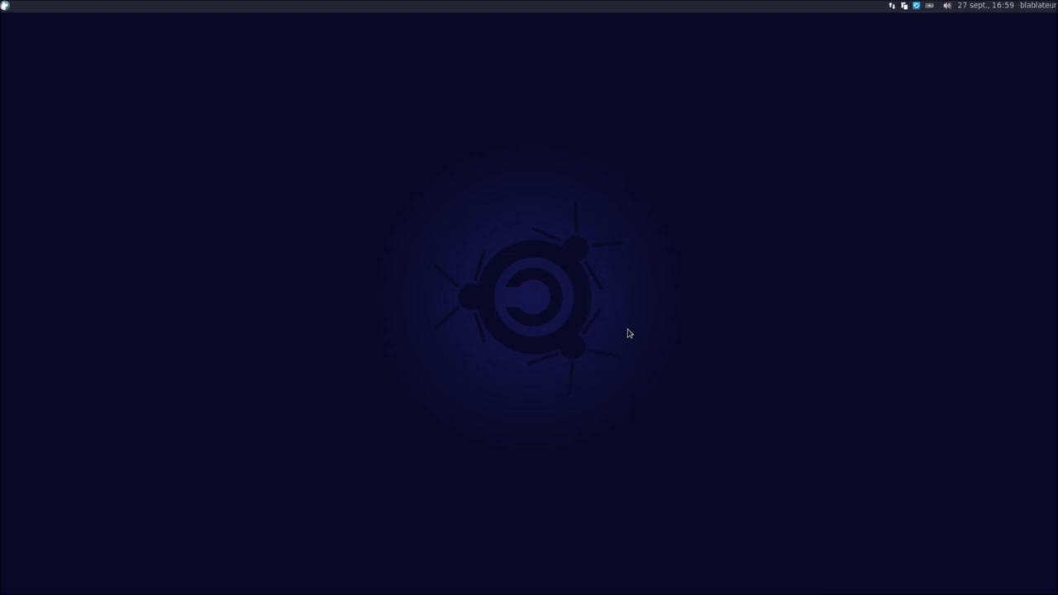
Look at the Protection Dock Emmabuntüs entry and examine which options the Communication and Maintenance dock icons offer
click(5, 5)
click(231, 125)
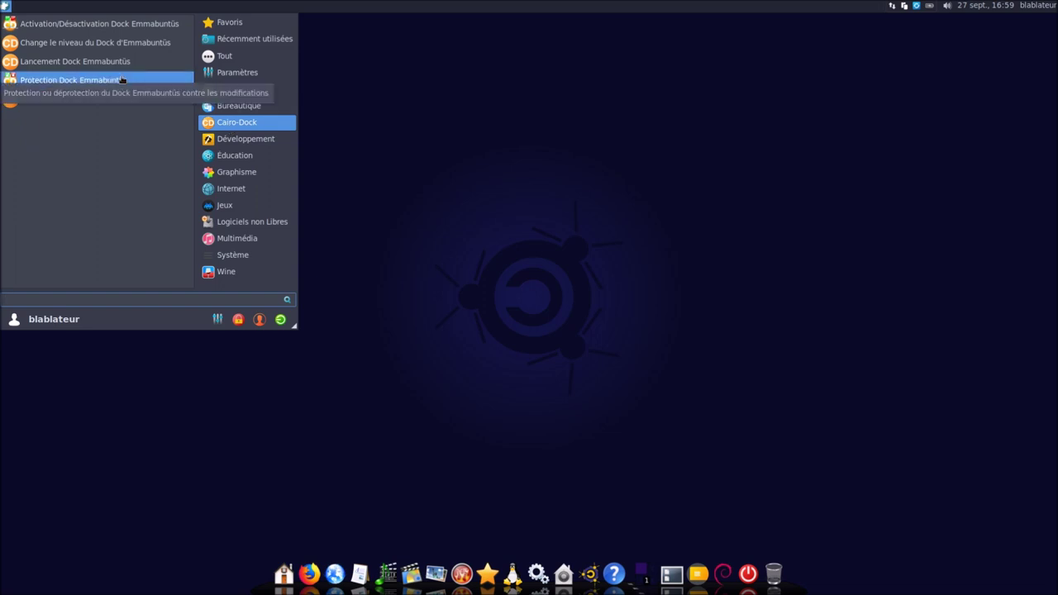
click(399, 57)
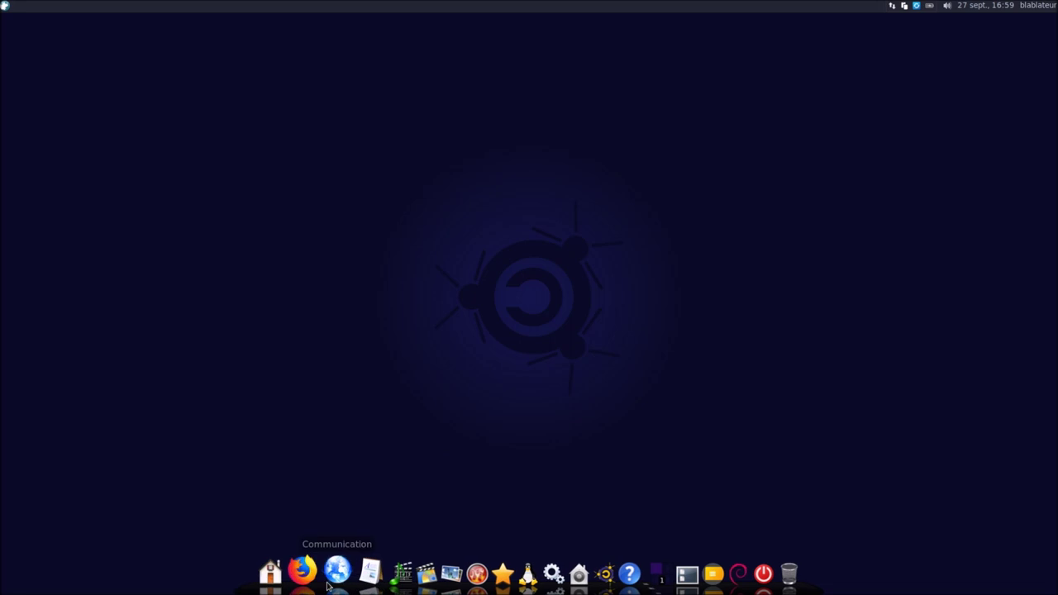
right_click(343, 561)
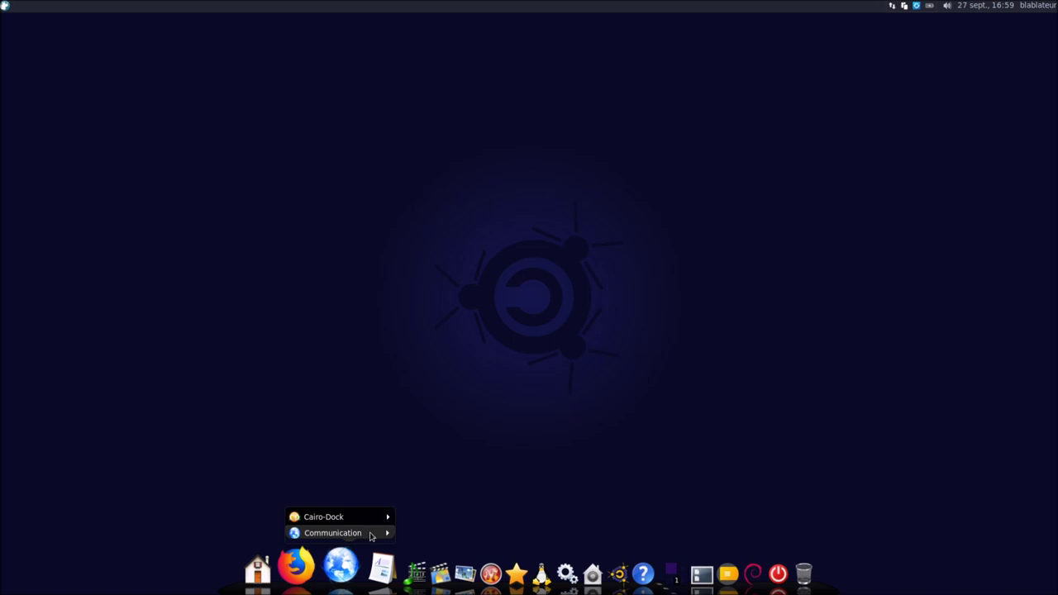
mouse_move(371, 521)
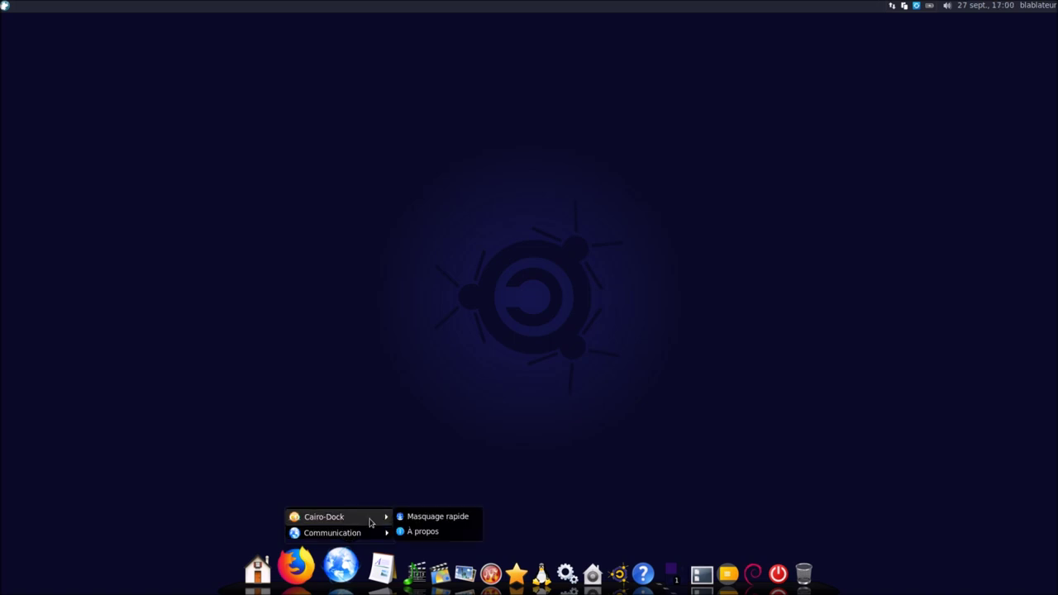
click(509, 430)
right_click(561, 584)
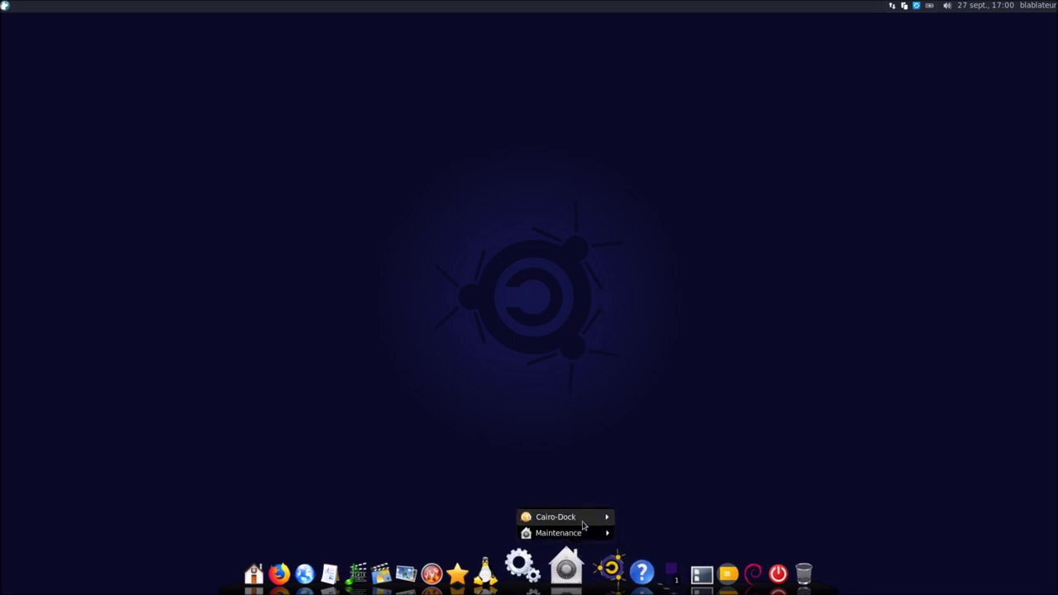
mouse_move(583, 526)
click(421, 380)
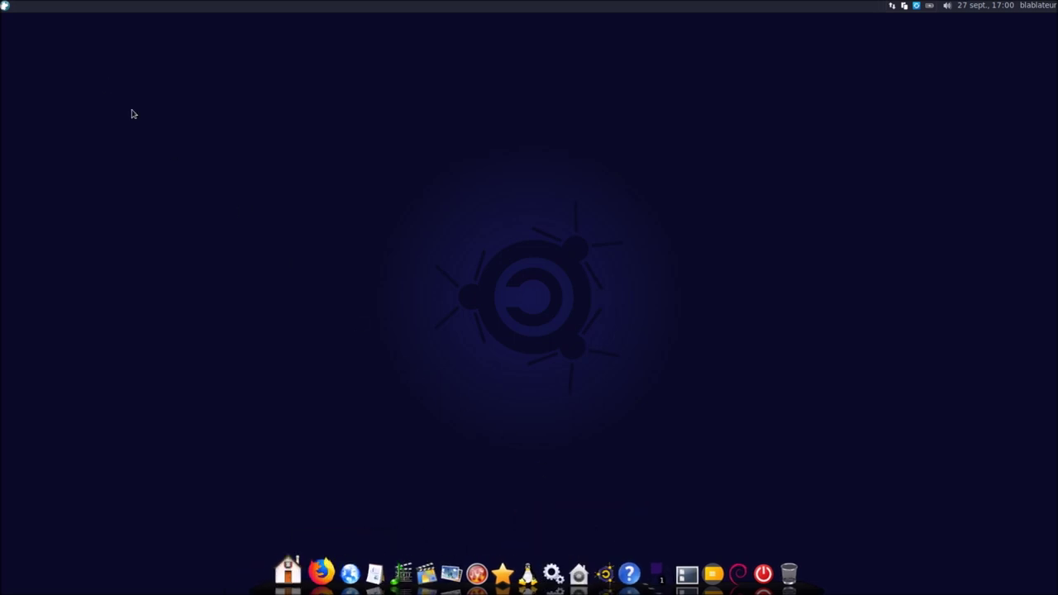
Unlock the Emmabuntüs Cairo-Dock by default with Protection Dock Emmabuntüs, authenticating with the account password
click(5, 6)
click(237, 122)
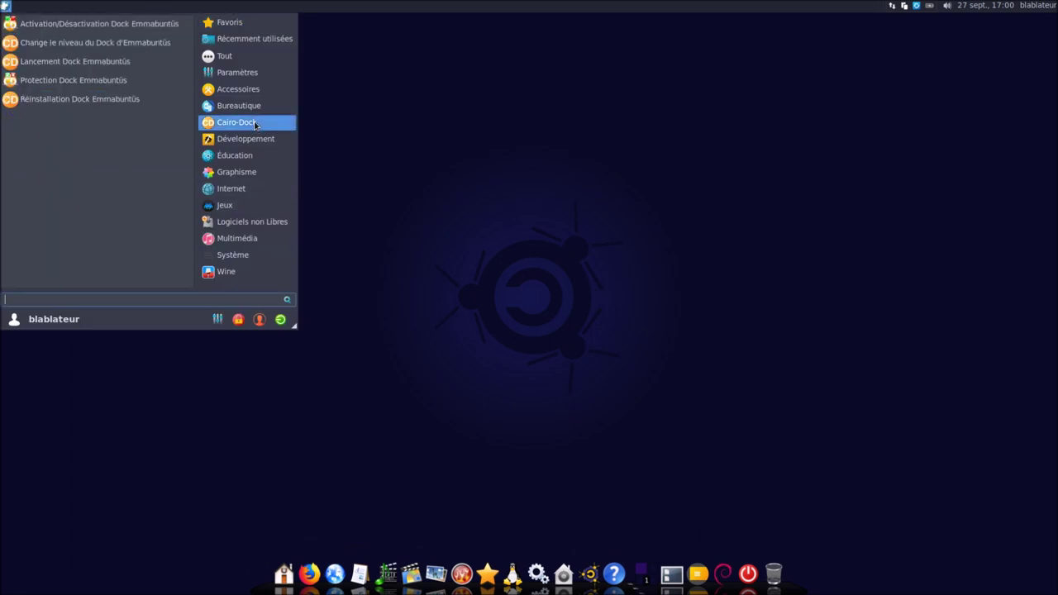
click(103, 80)
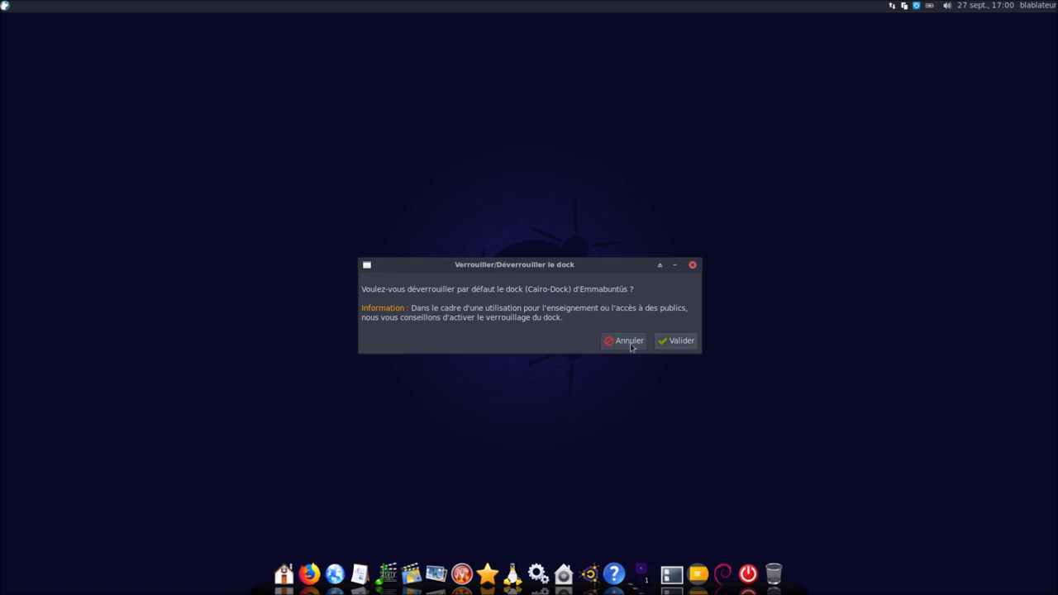
click(670, 343)
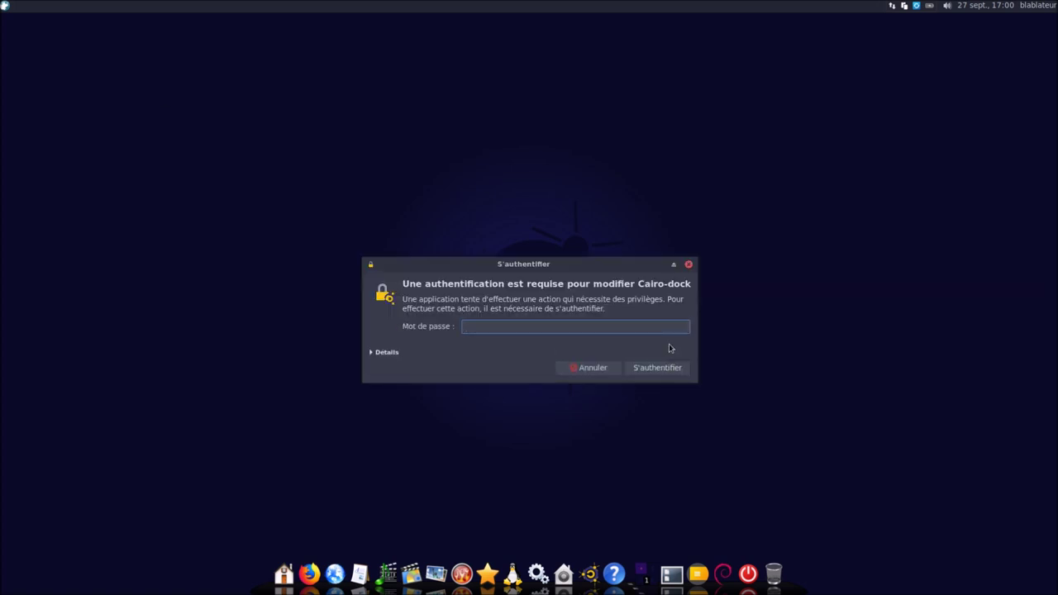
text(•)
key(Return)
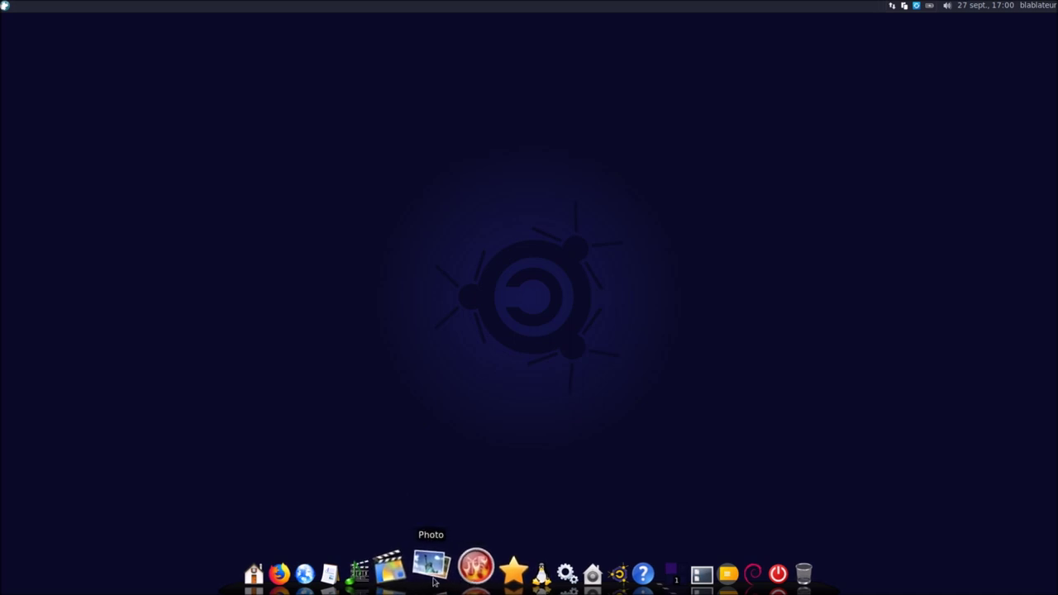
Examine the editing options of the Gravure and Video dock icons, including the destinations offered for moving them to another dock
right_click(467, 582)
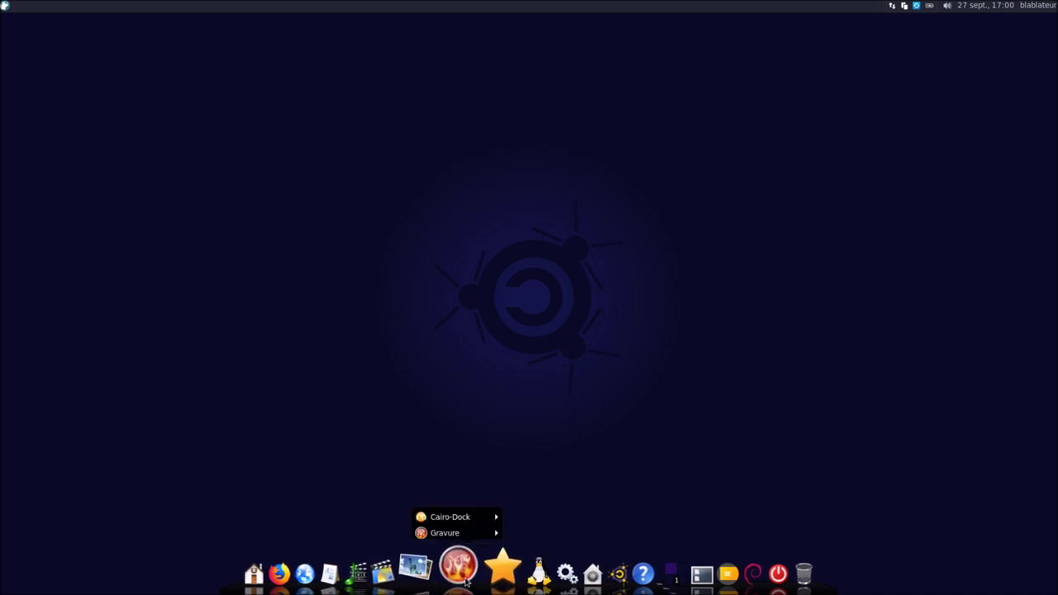
mouse_move(469, 538)
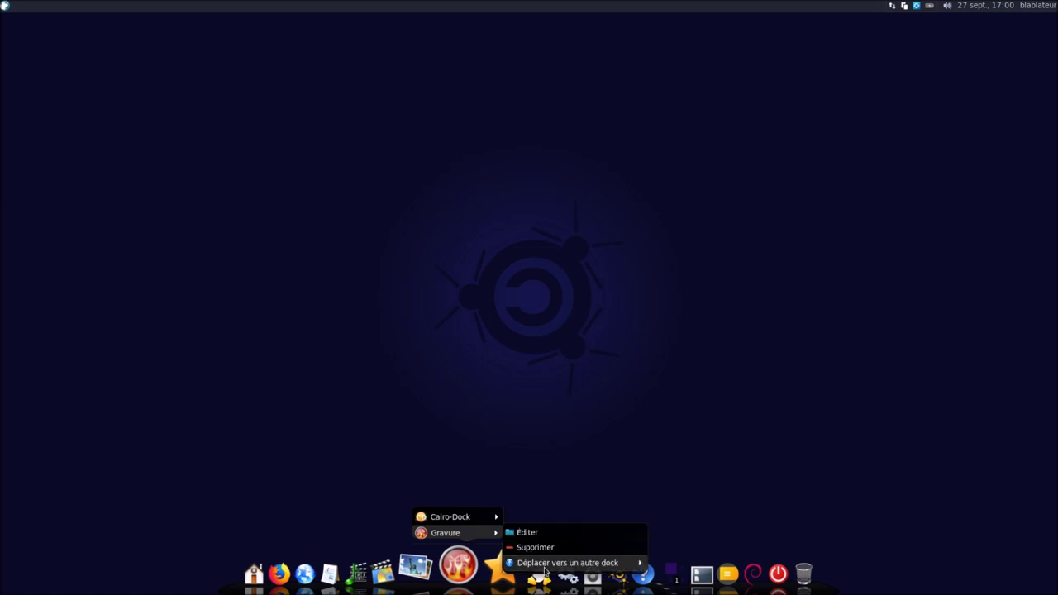
mouse_move(545, 570)
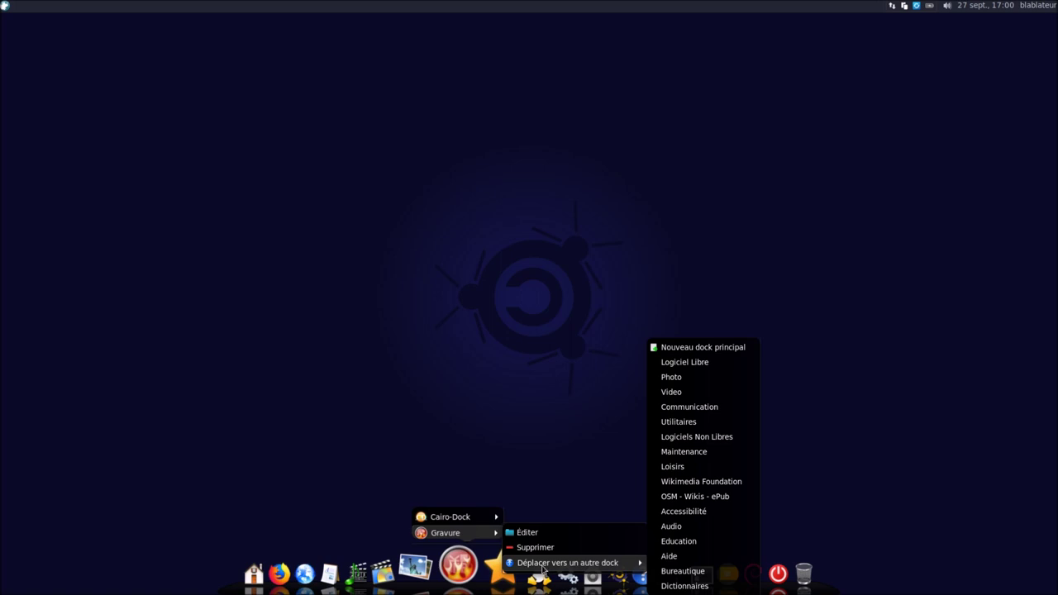
click(526, 492)
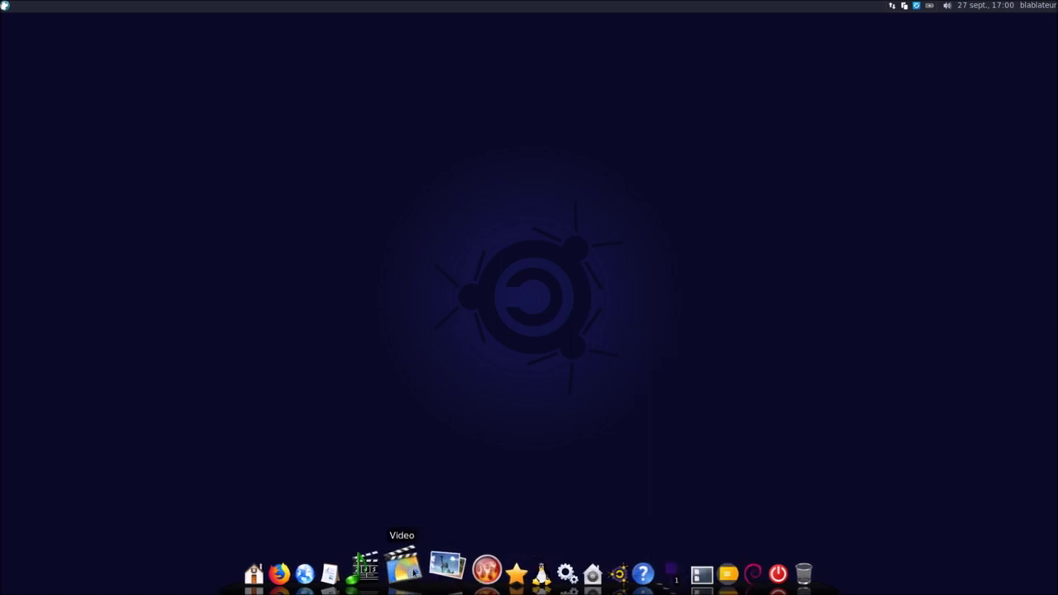
right_click(408, 570)
mouse_move(418, 537)
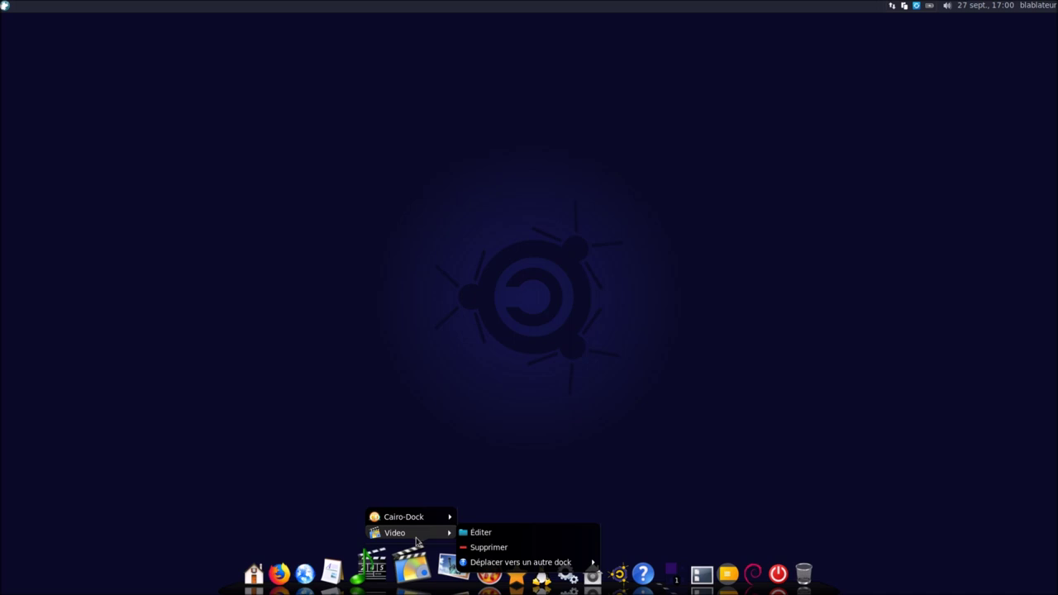
mouse_move(532, 570)
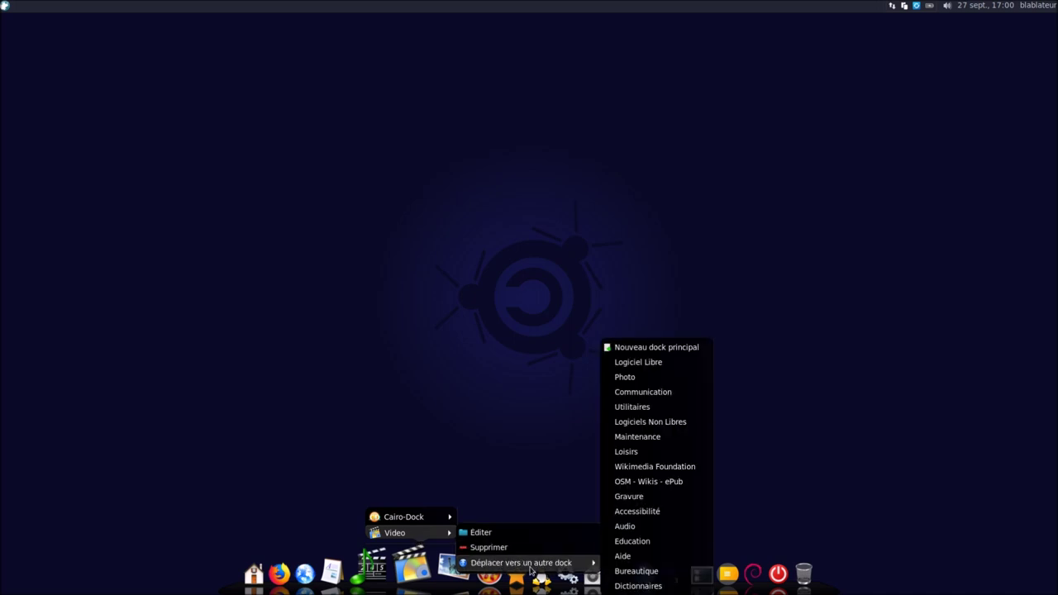
Unlock the position of the dock's icons and try to reposition the Loisirs icon
mouse_move(437, 521)
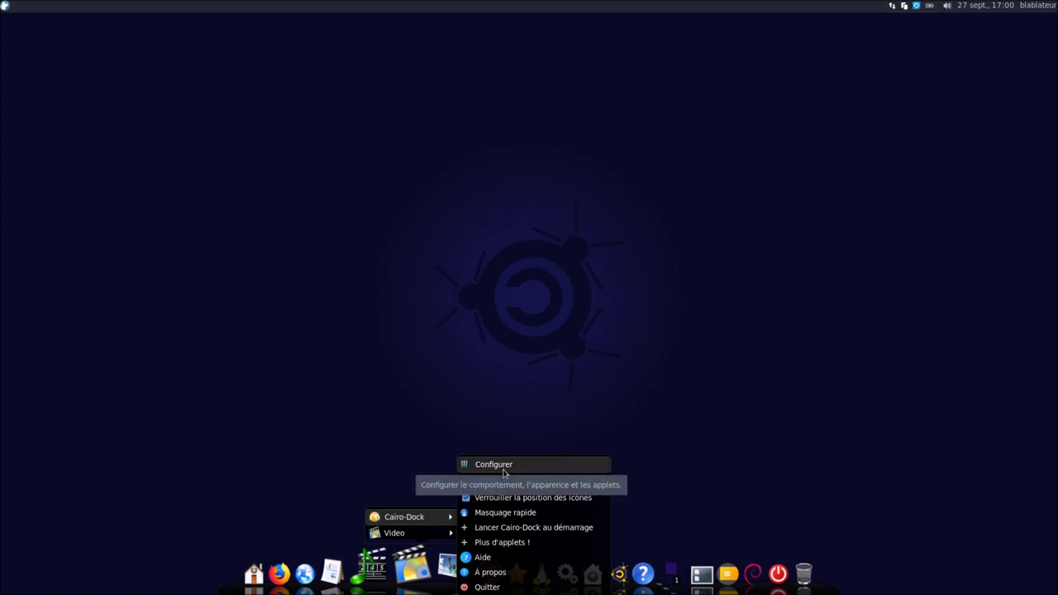
mouse_move(504, 483)
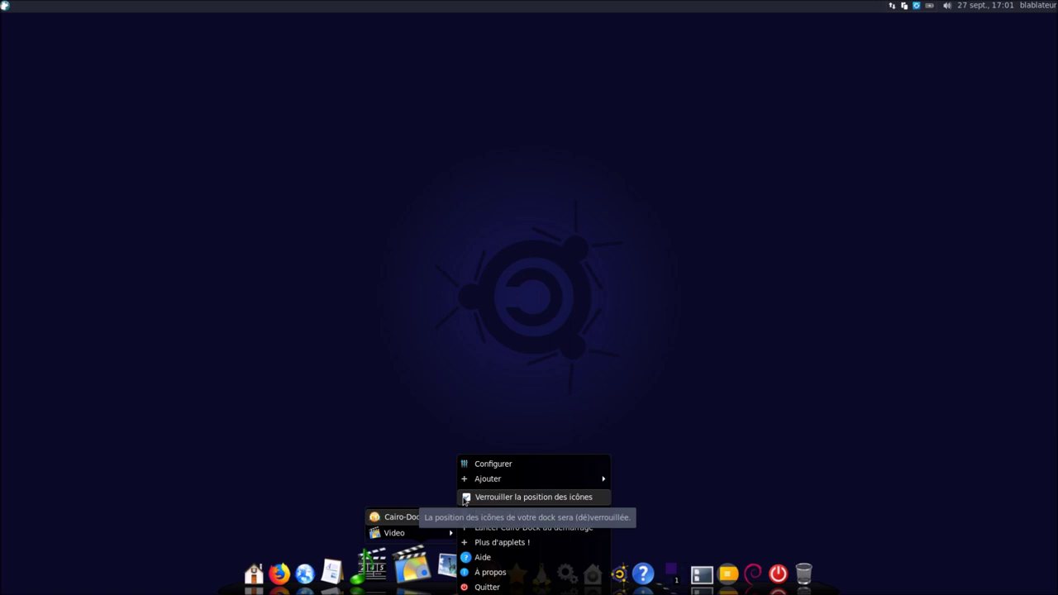
click(466, 499)
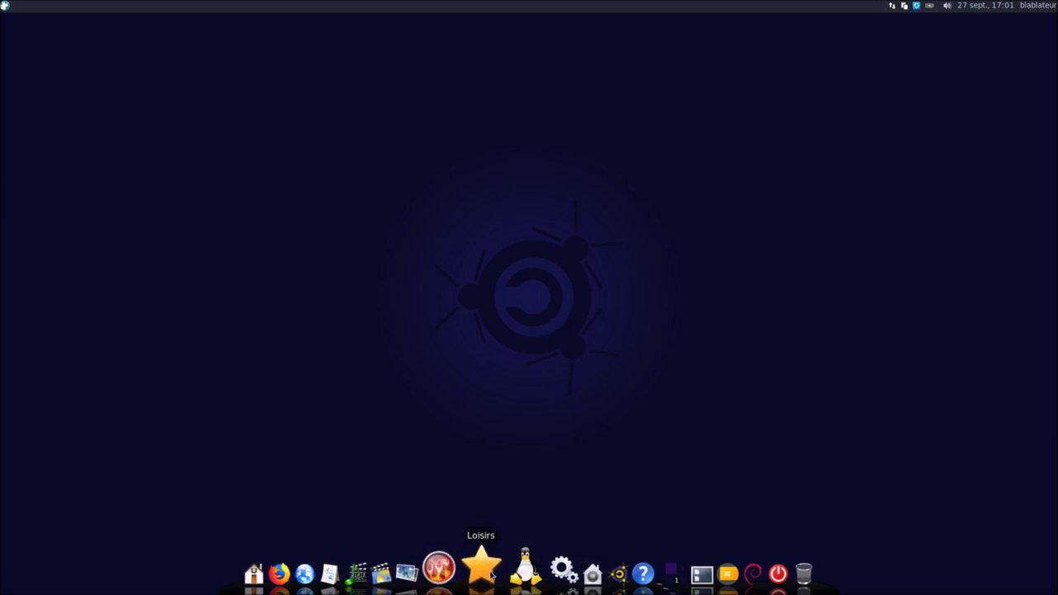
mouse_move(486, 568)
mouse_down()
mouse_move(464, 571)
mouse_move(486, 572)
mouse_up()
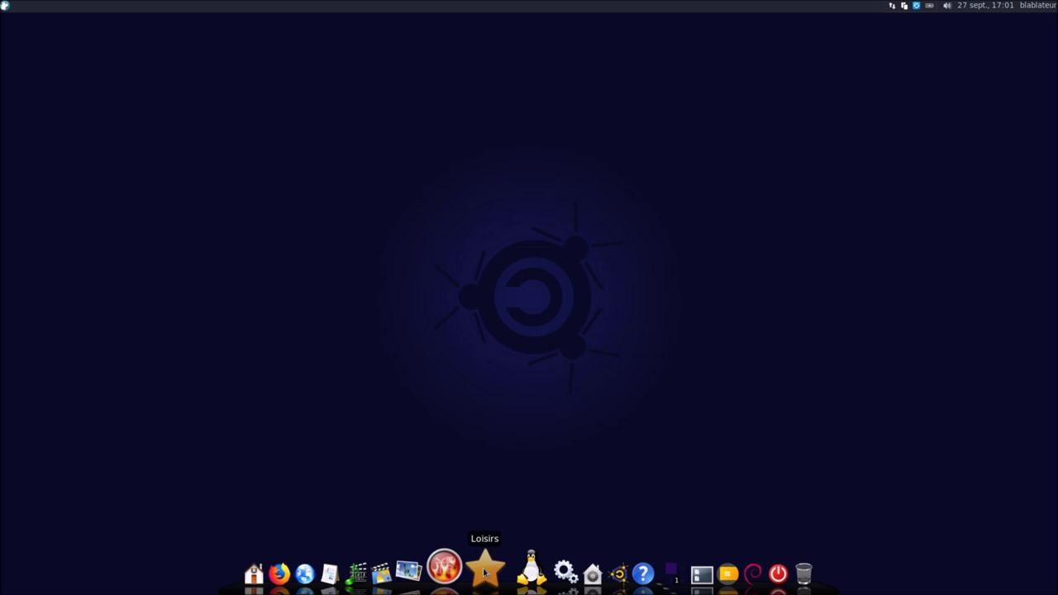
Turn the icon position lock back on for the dock
right_click(433, 567)
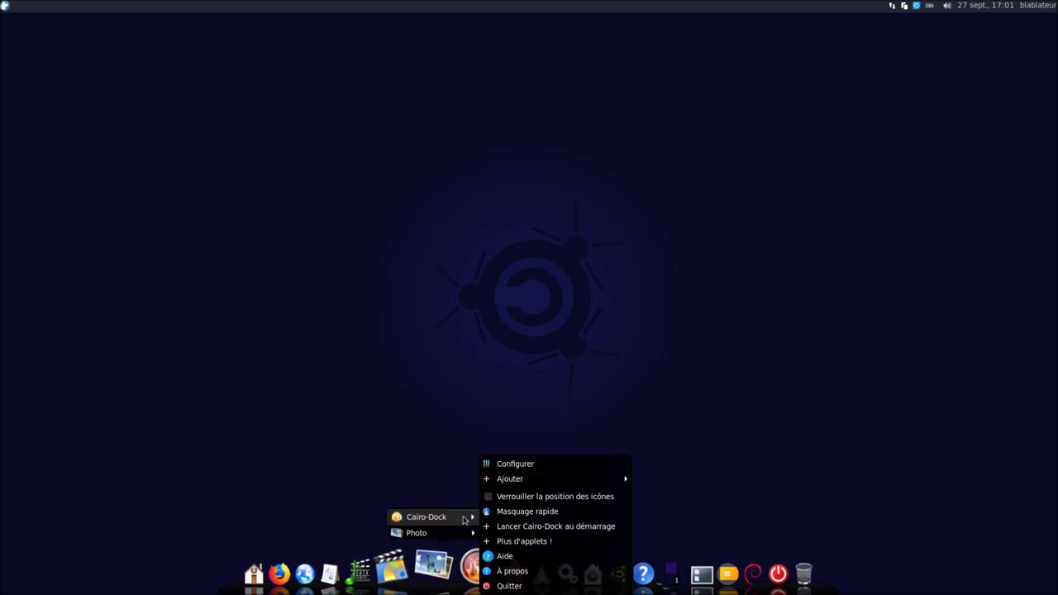
click(488, 498)
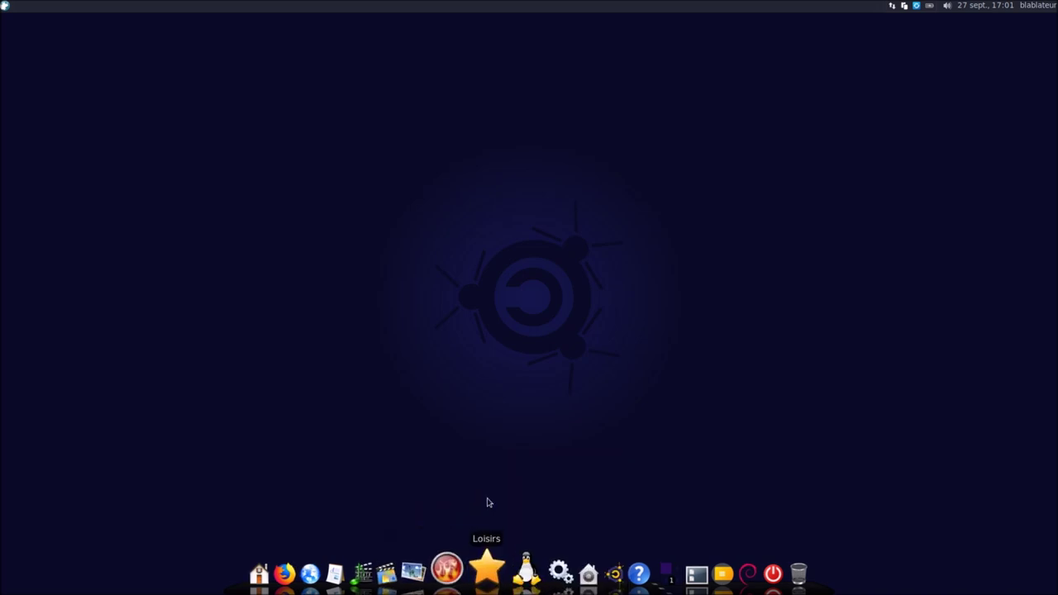
Lock the Emmabuntüs Cairo-Dock by default with Protection Dock Emmabuntüs, authenticating with the account password
click(5, 6)
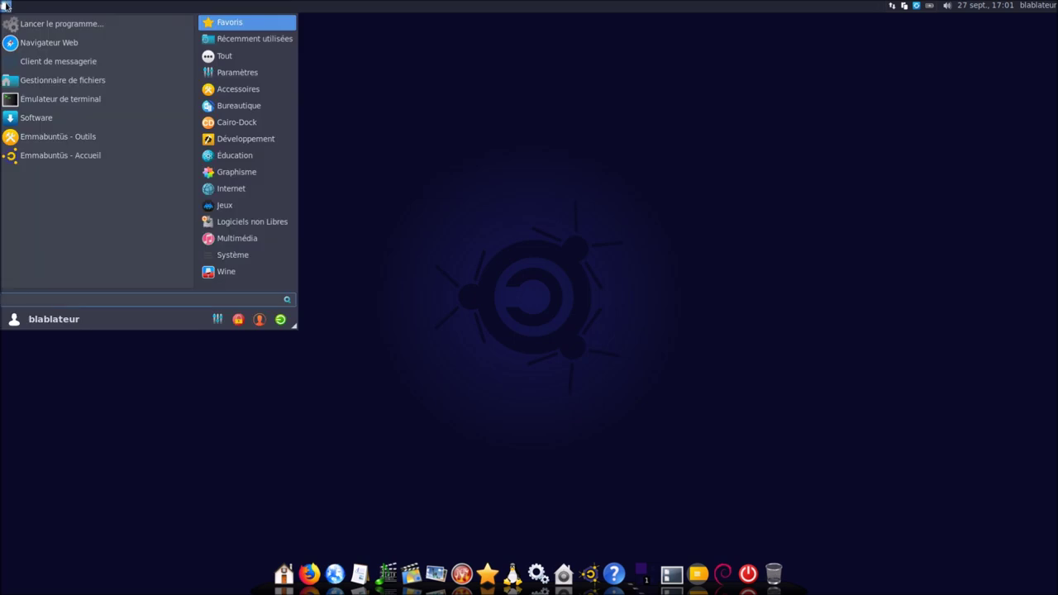
click(276, 124)
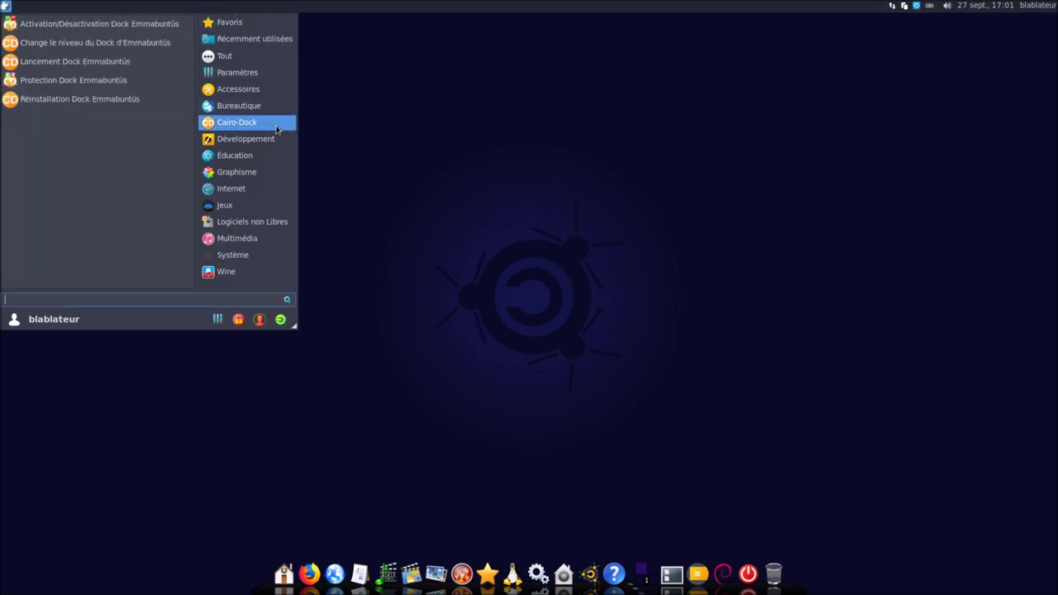
click(98, 80)
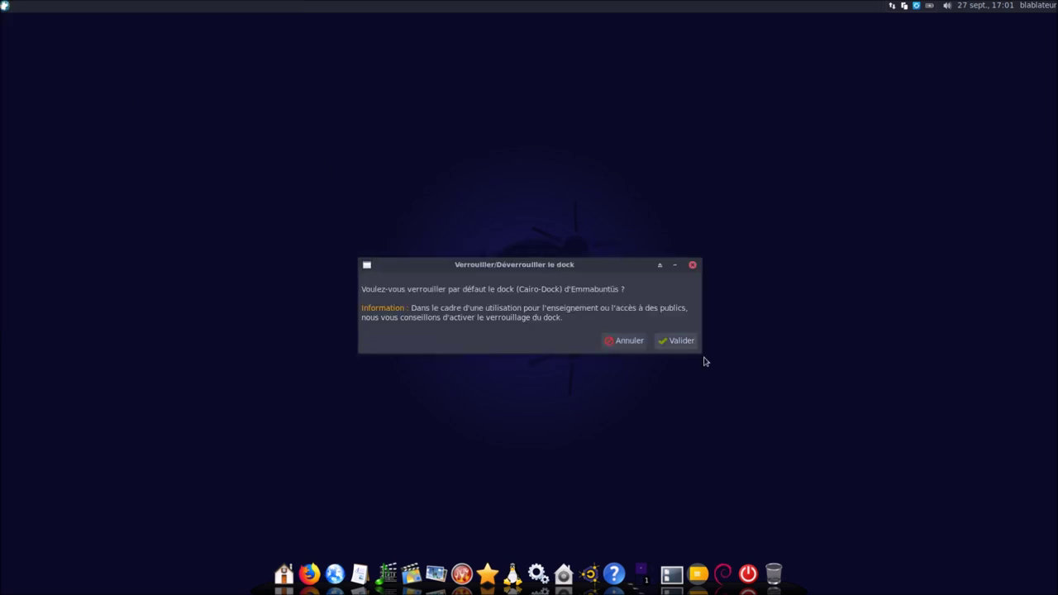
click(687, 347)
text(******)
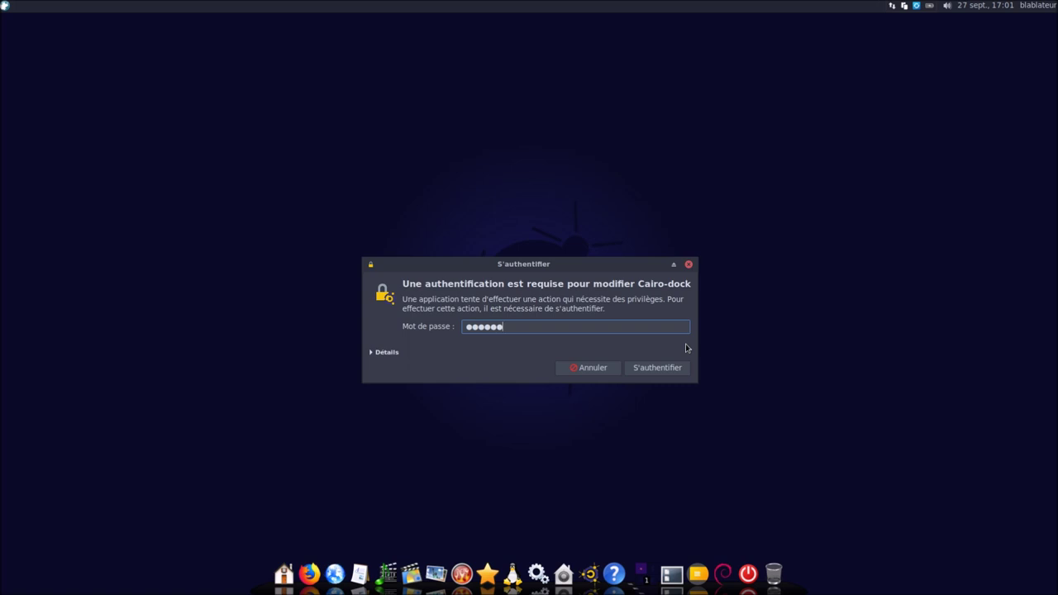
key(Return)
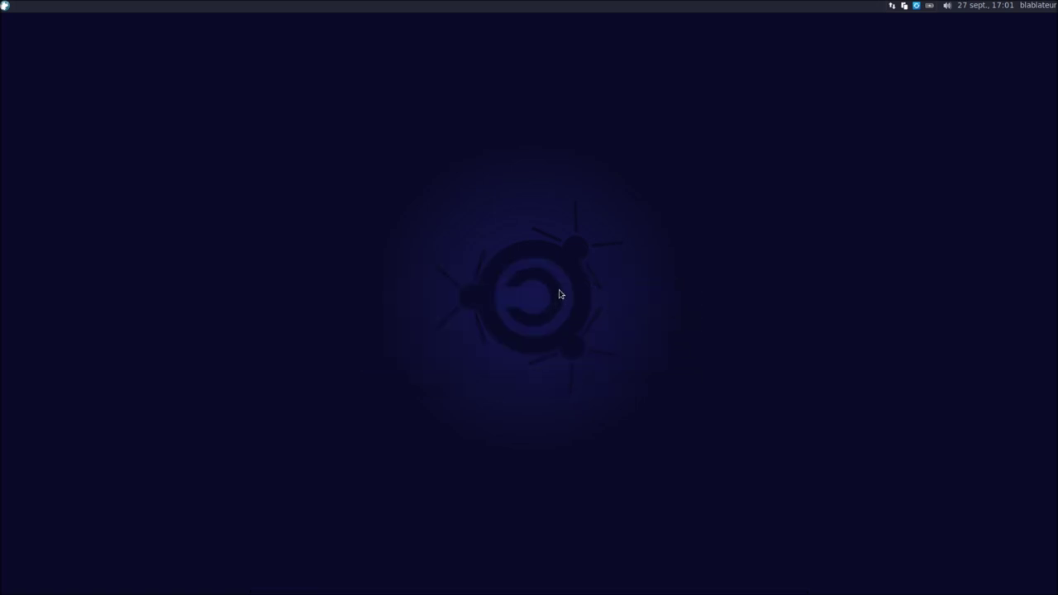
Check which Cairo-Dock options the Bureautique icon offers in the locked dock
right_click(370, 570)
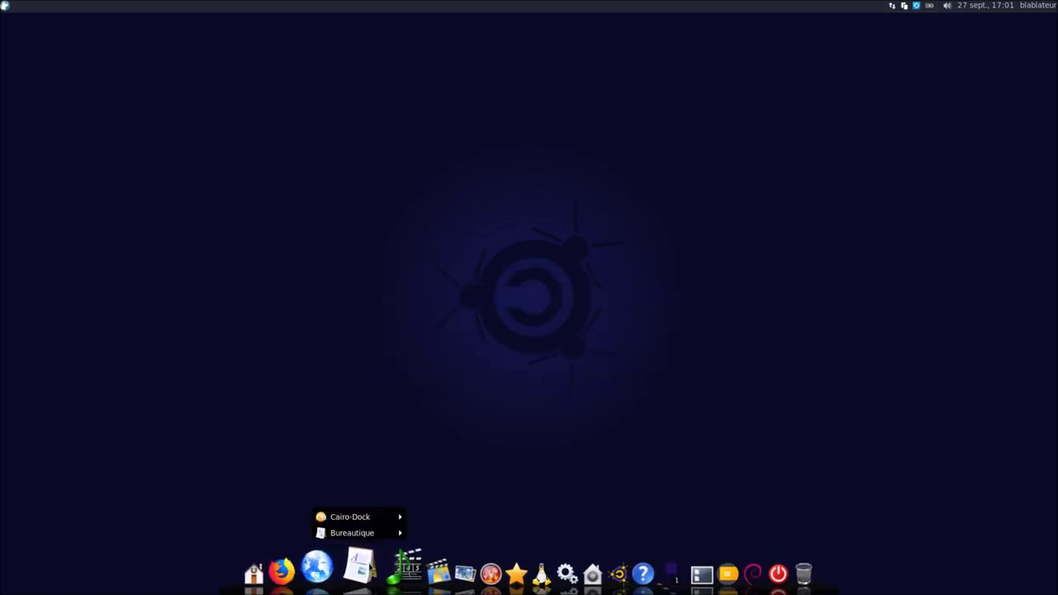
mouse_move(361, 523)
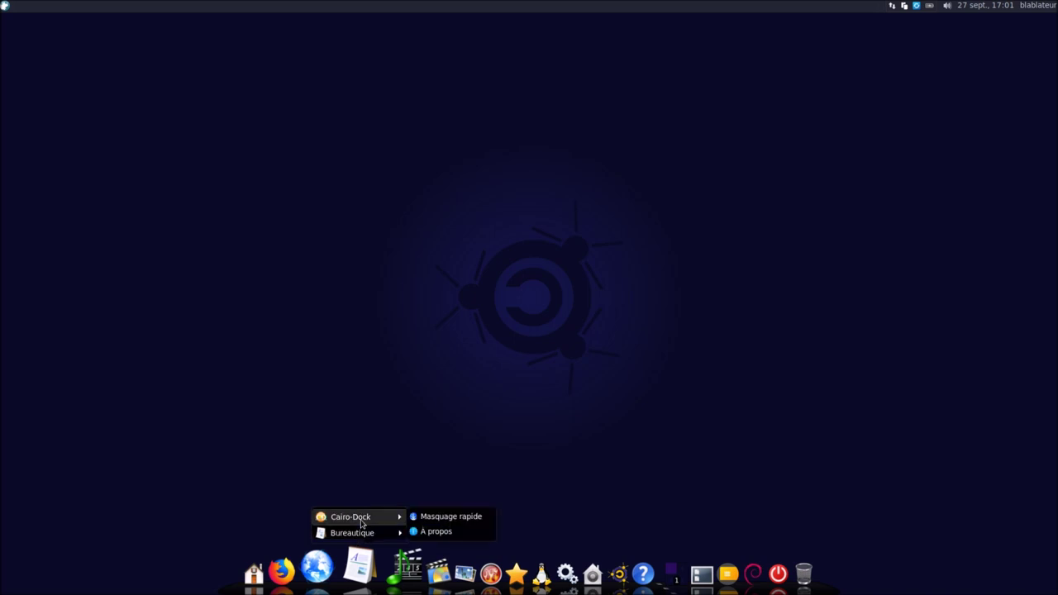
click(234, 334)
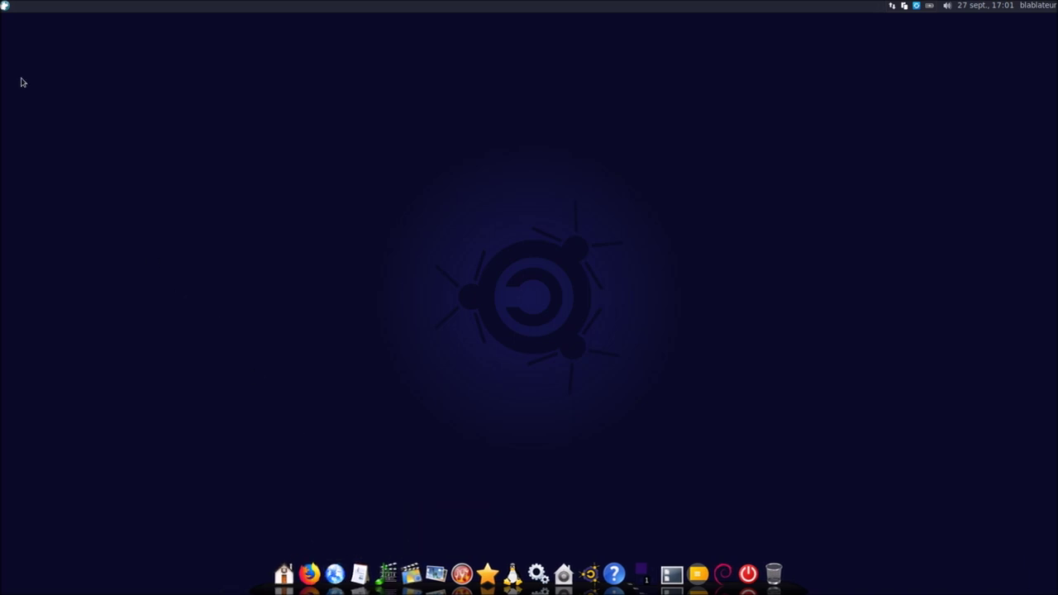
Look through the available Emmabuntüs Cairo-Dock utilities without launching one
click(3, 10)
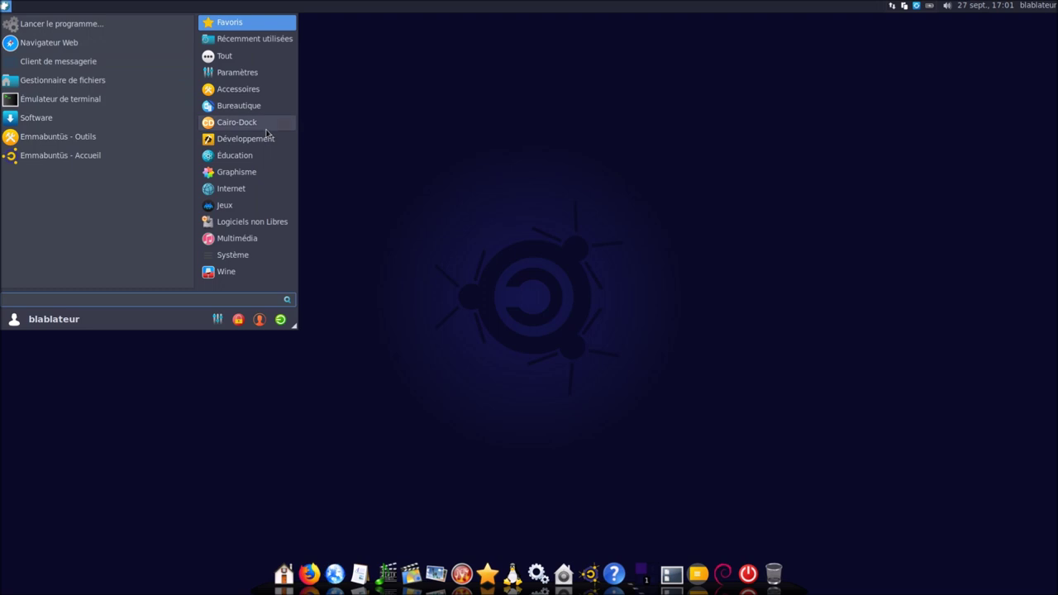
click(236, 124)
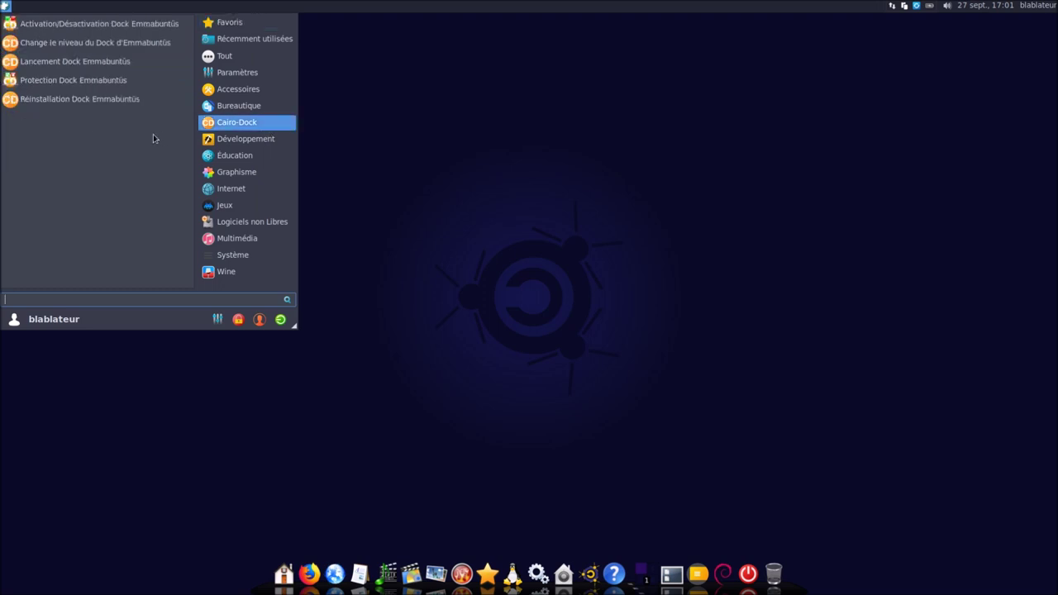
click(369, 158)
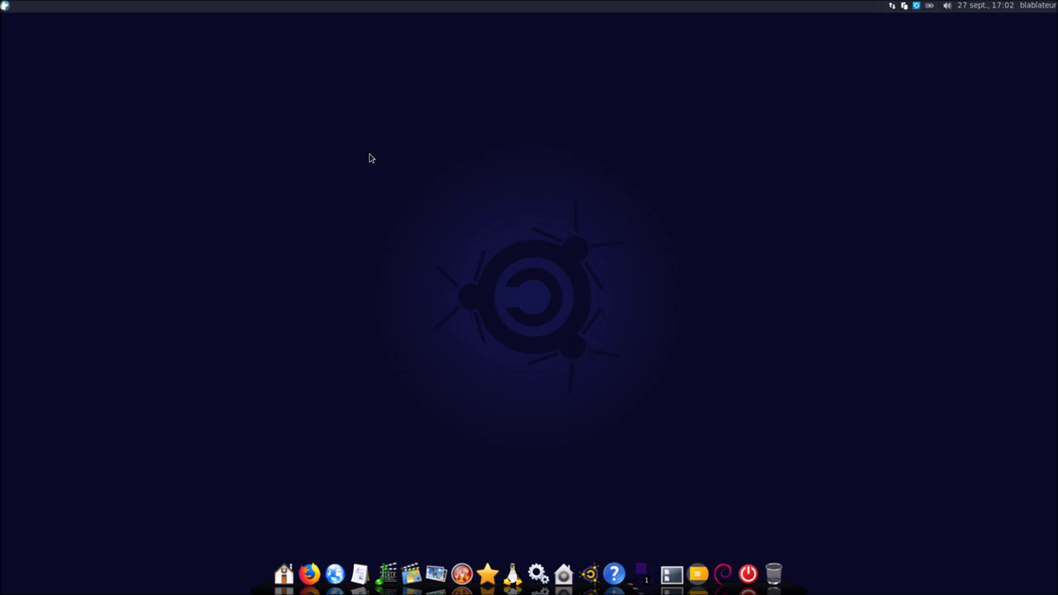
Run Réinstallation Dock Emmabuntüs to restore the default dock, declining to unlock it and authenticating with the account password
click(5, 7)
click(254, 122)
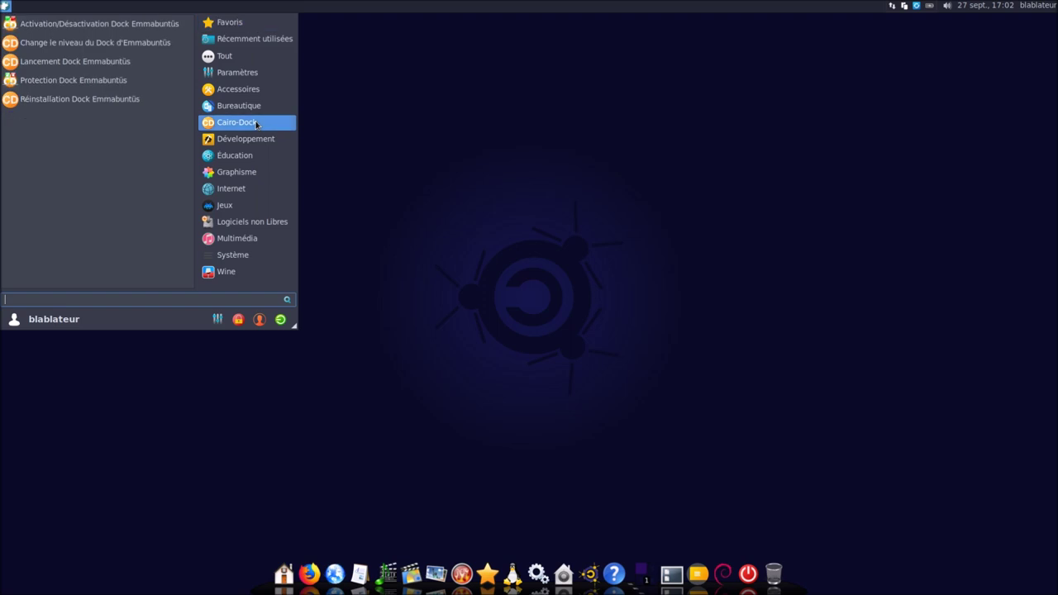
click(91, 100)
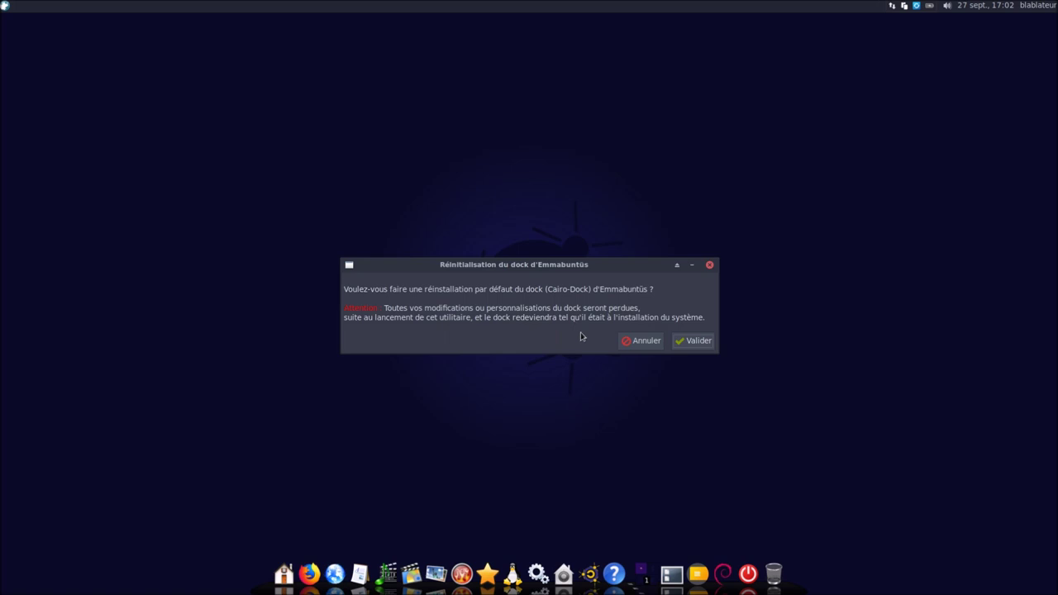
click(692, 343)
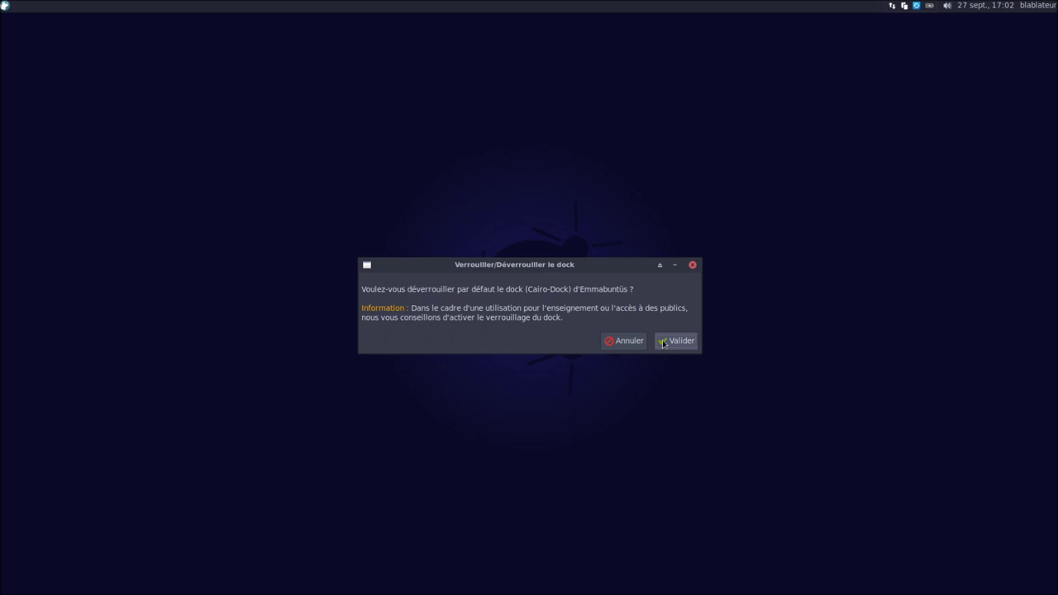
click(617, 345)
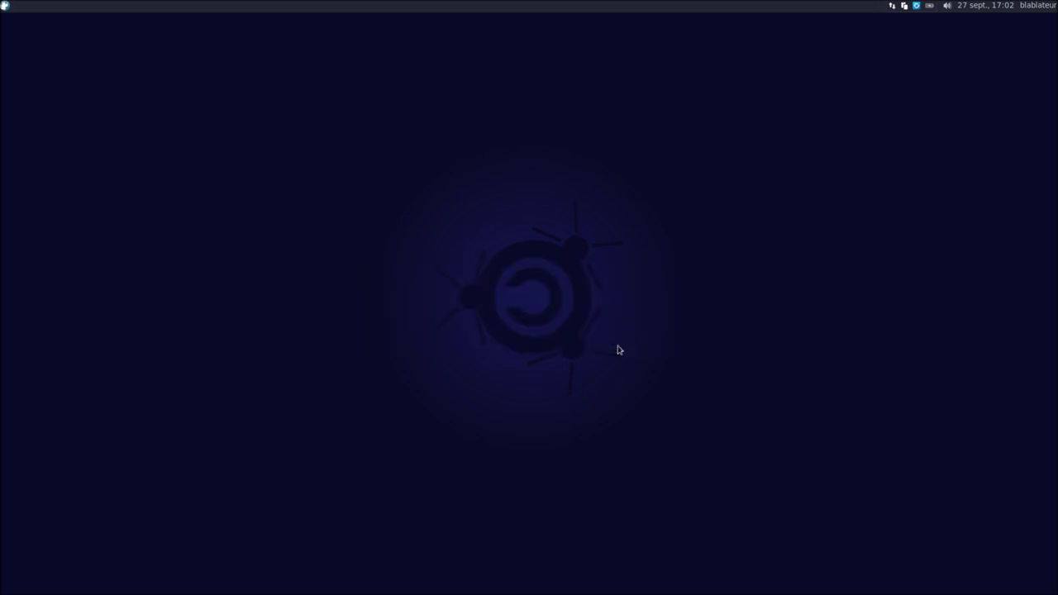
text(•••)
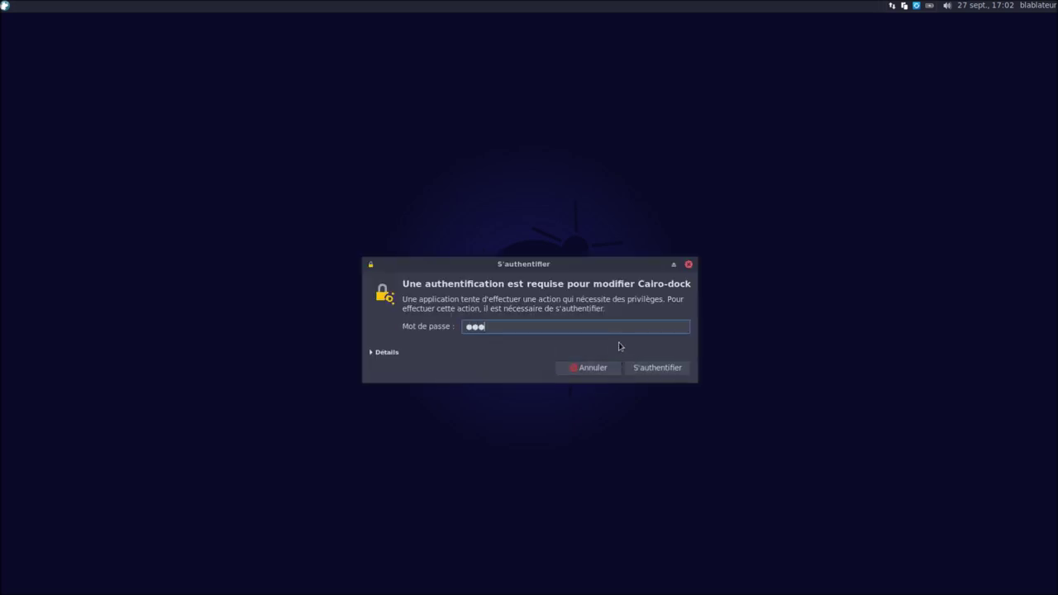
text(•••)
key(Return)
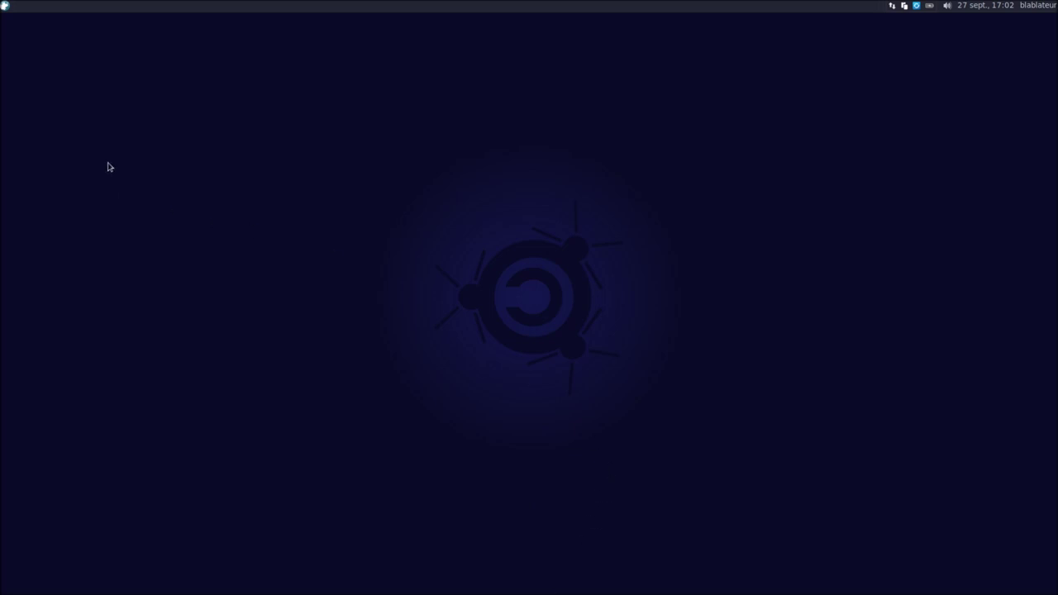
Reinstall the default Emmabuntüs dock again, this time agreeing to unlock it by default and authenticating with the account password
click(6, 6)
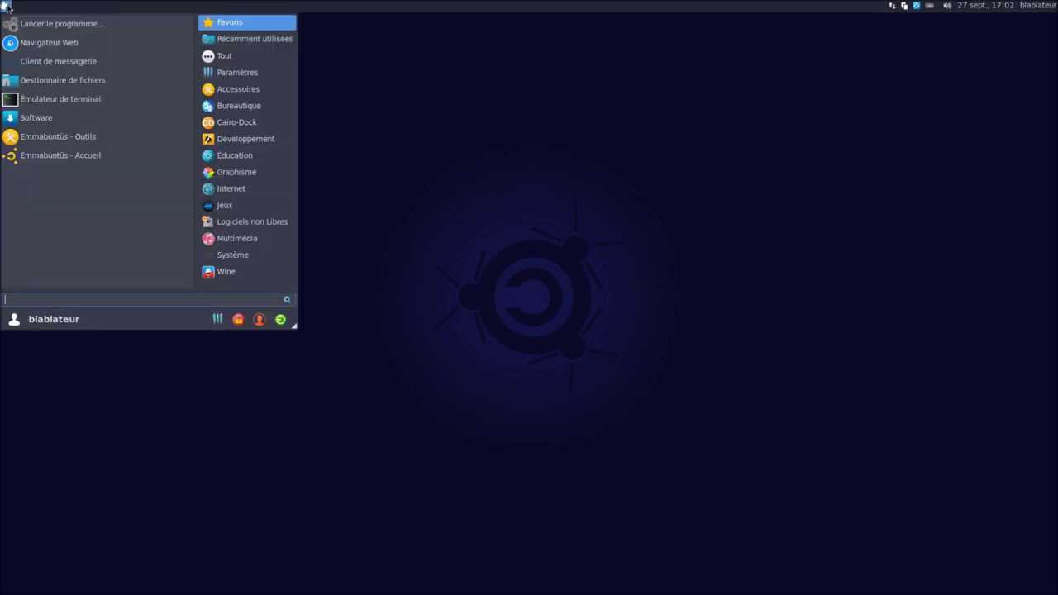
click(269, 122)
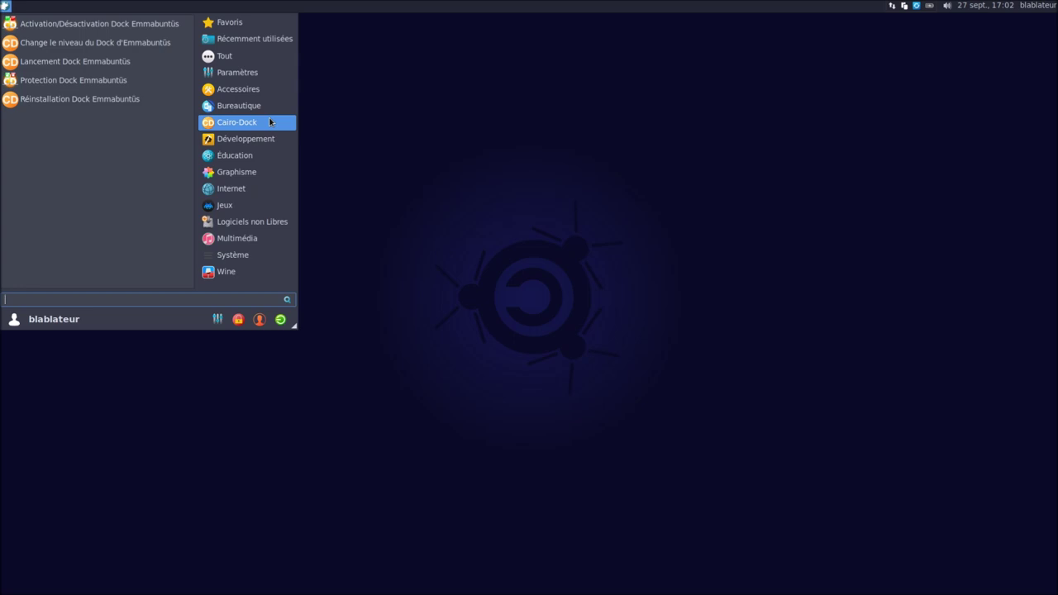
click(170, 98)
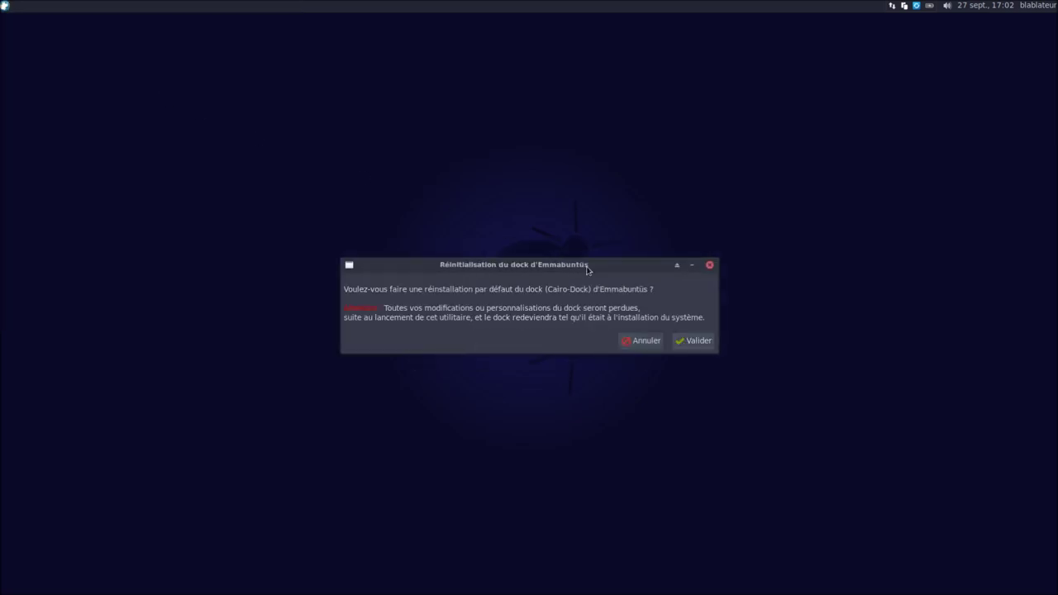
click(689, 341)
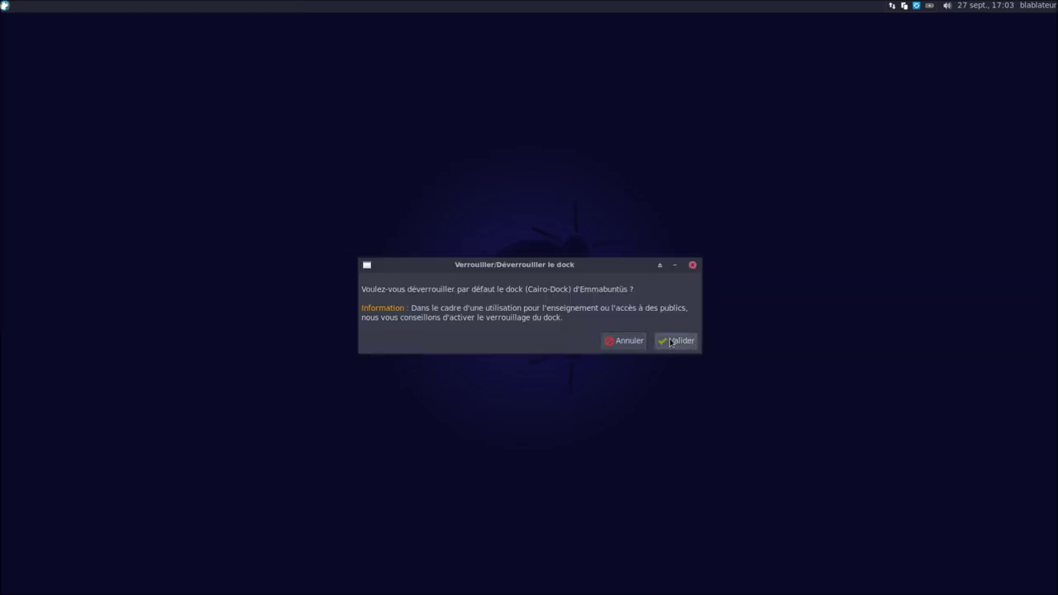
click(673, 340)
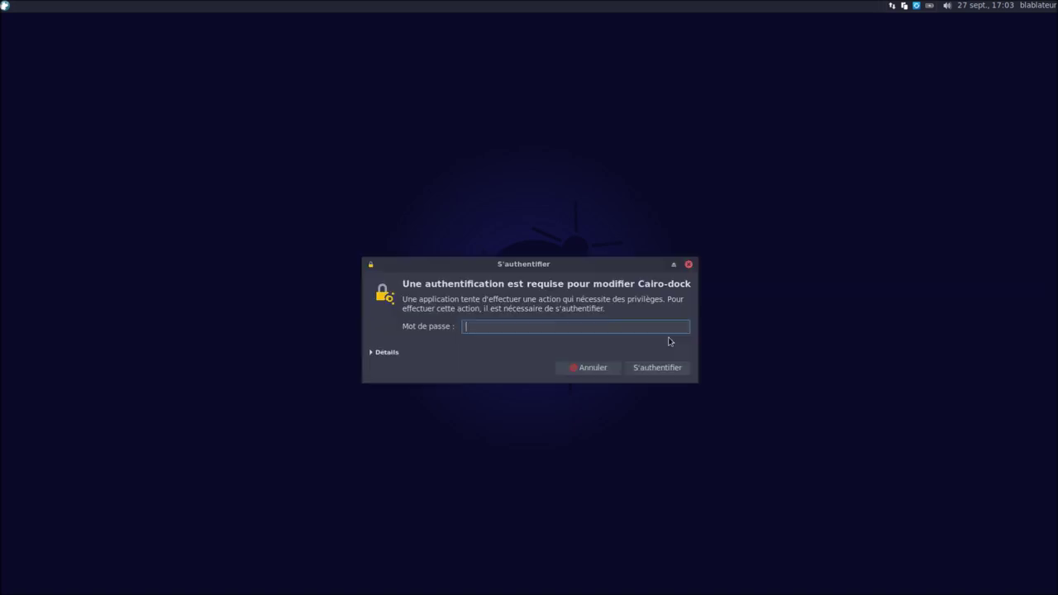
text(******)
key(Return)
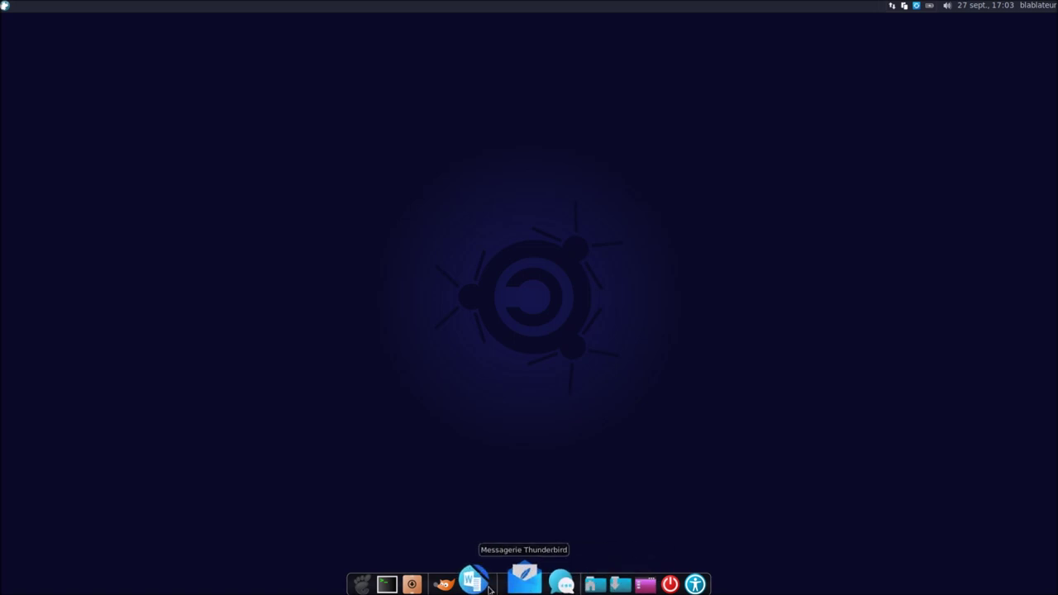
Log out of the current session and log back in with the account password
click(5, 7)
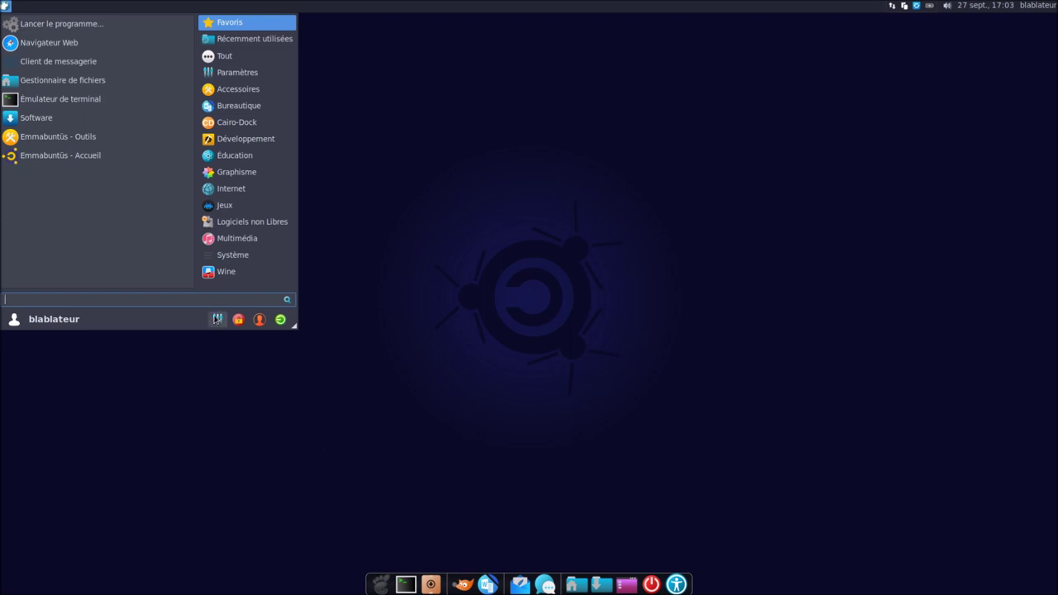
click(280, 319)
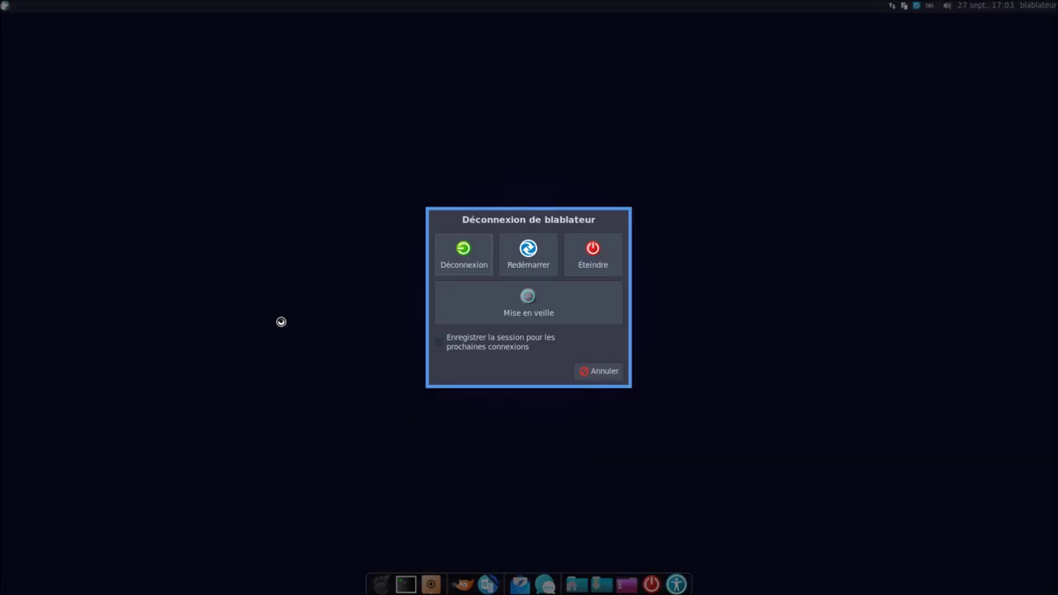
click(481, 272)
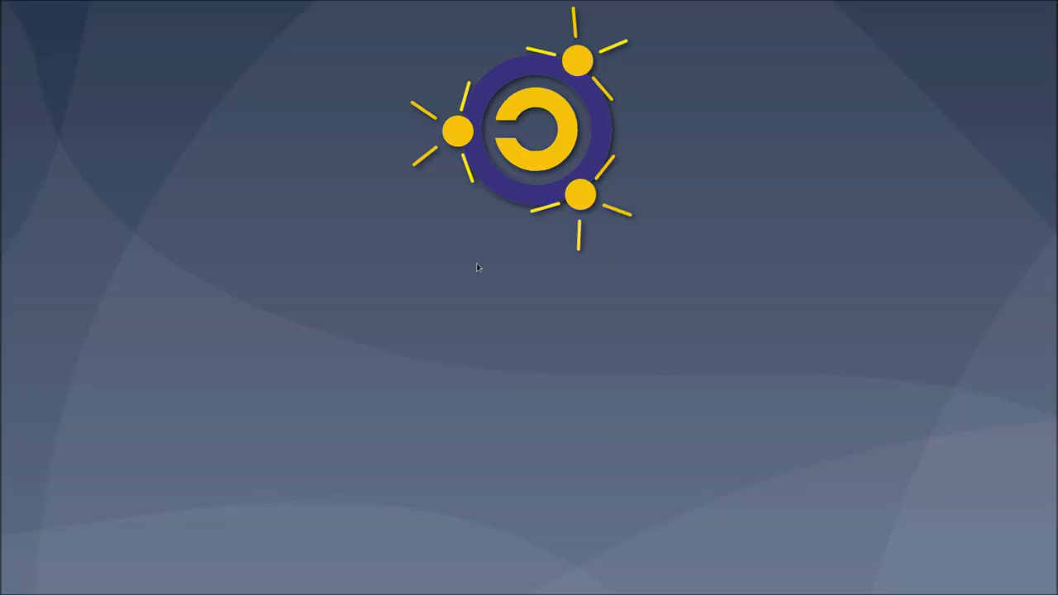
text(*****)
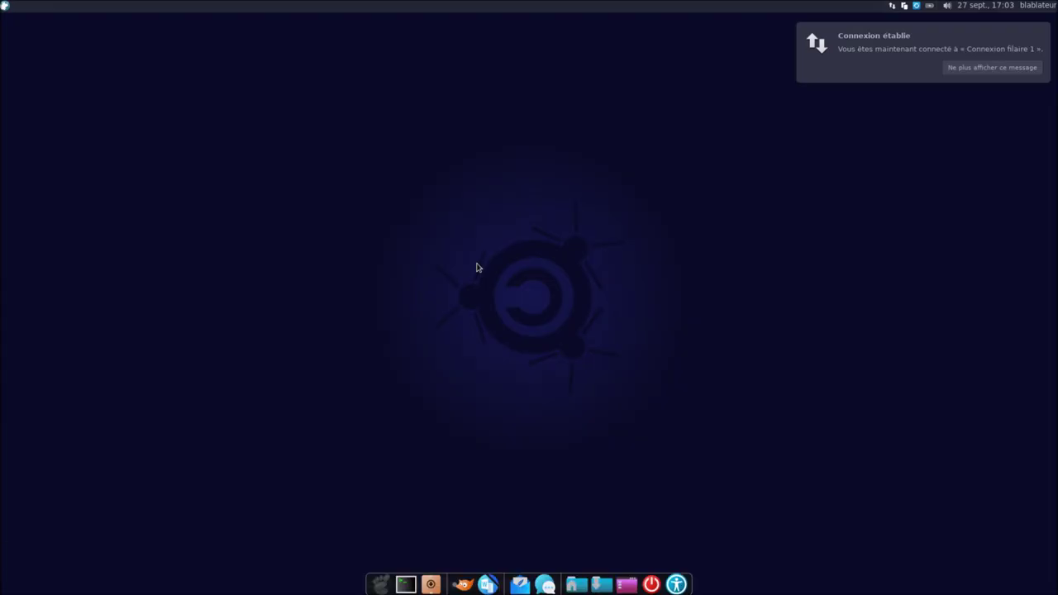
Reinstall the default Emmabuntüs dock, agreeing to lock it by default and authenticating with the account password
click(5, 6)
click(247, 121)
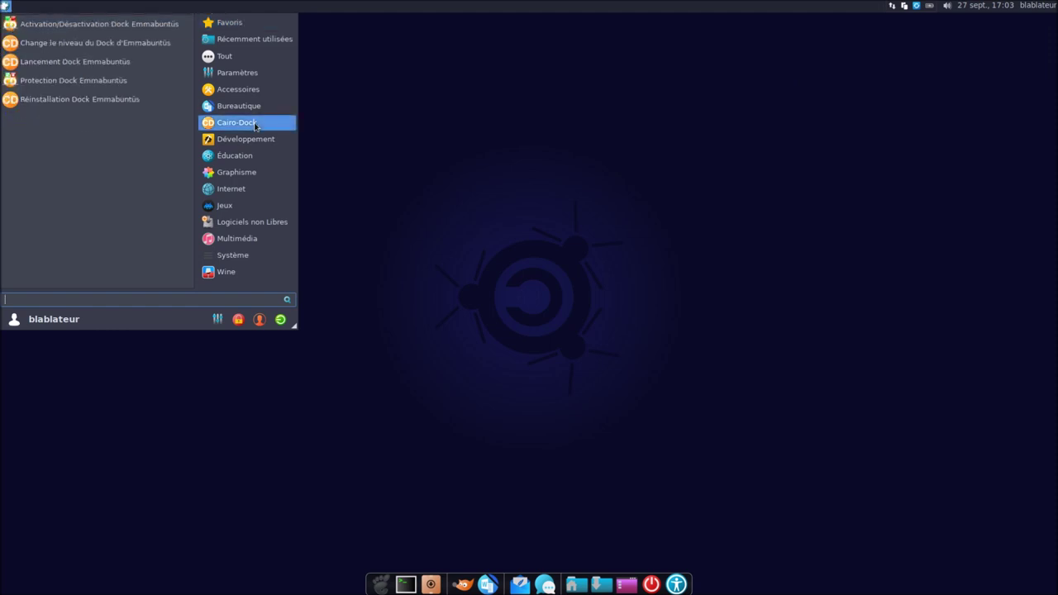
click(68, 99)
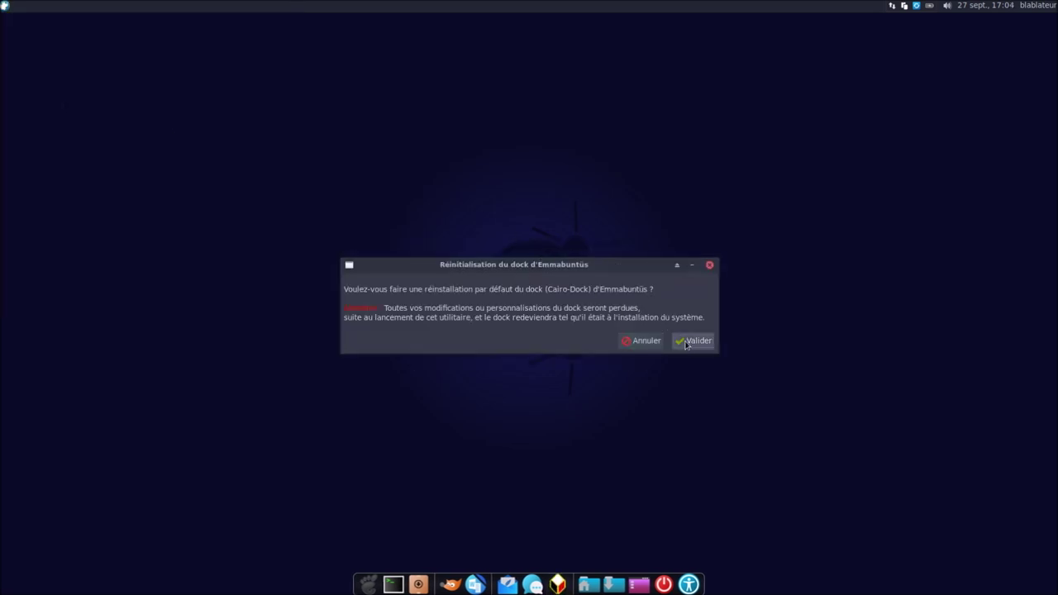
click(690, 345)
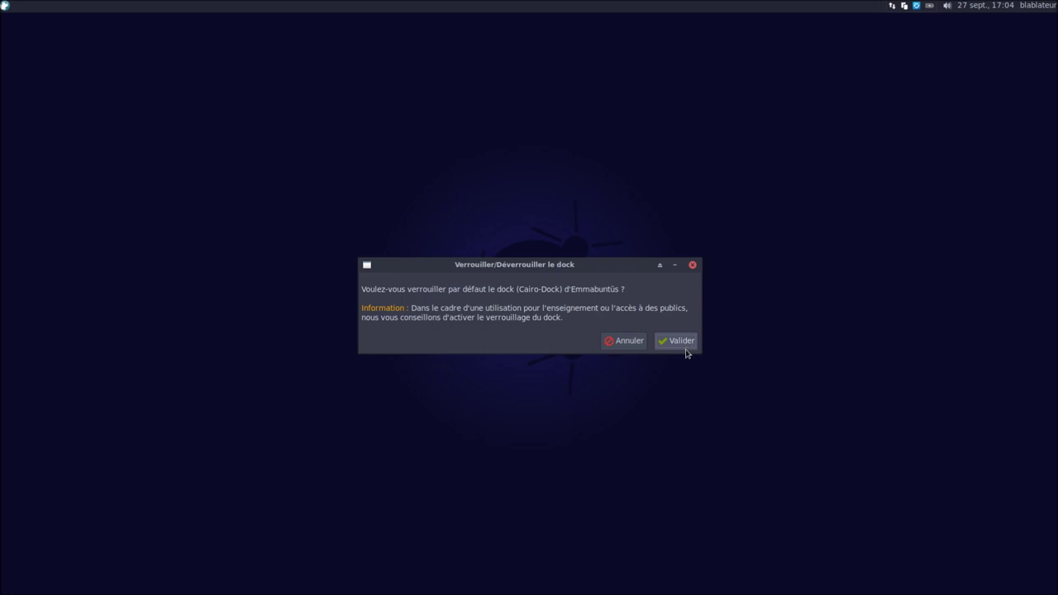
click(682, 346)
text(******)
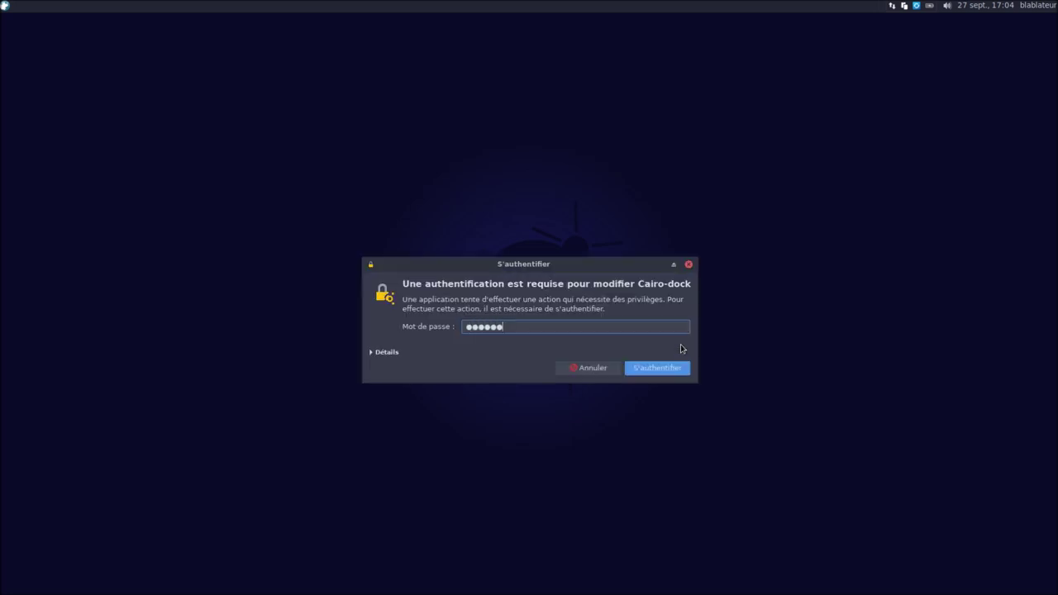
key(Return)
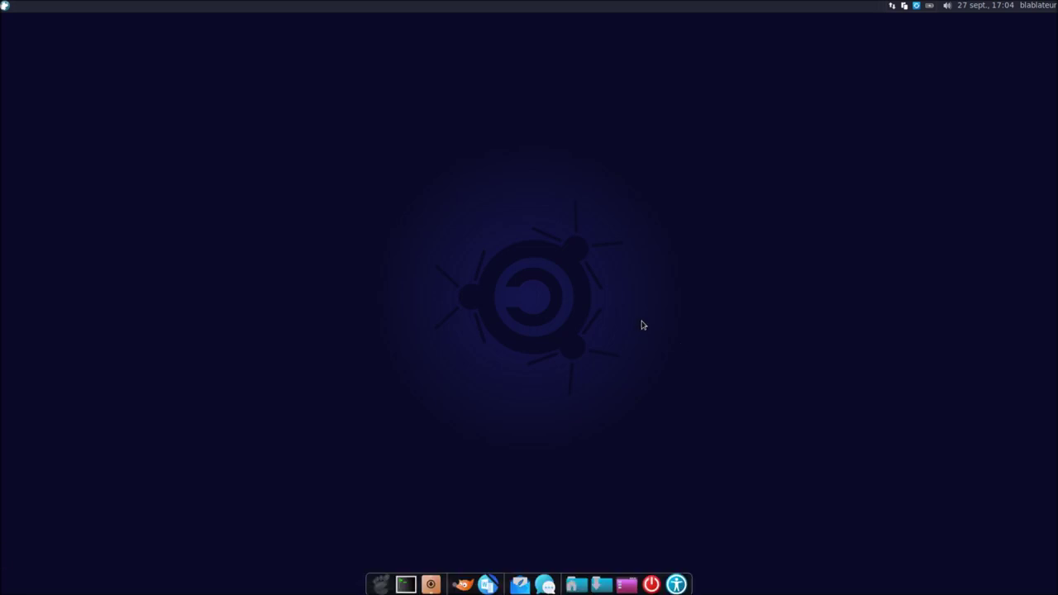
Disable the Emmabuntüs Cairo-Dock by default with Activation/Désactivation Dock Emmabuntüs, authenticating with the account password
click(5, 6)
click(252, 122)
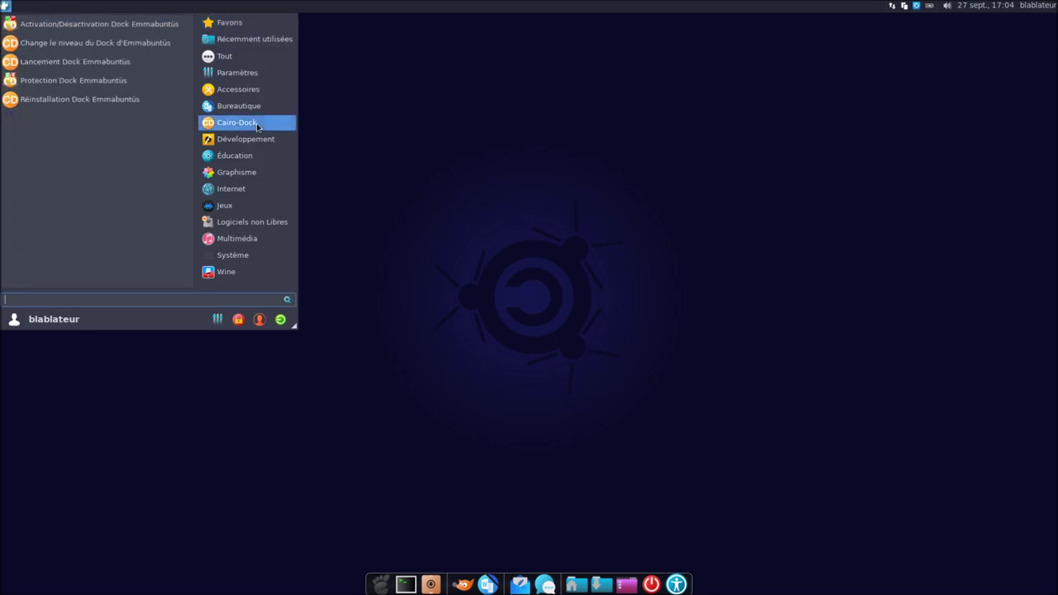
click(105, 33)
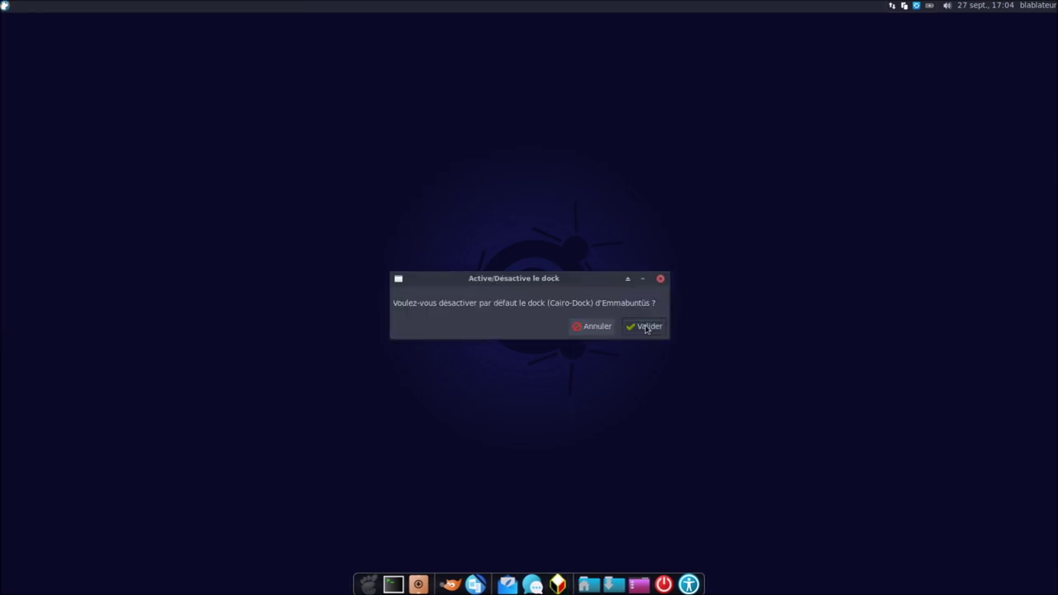
click(647, 327)
text(******)
key(Return)
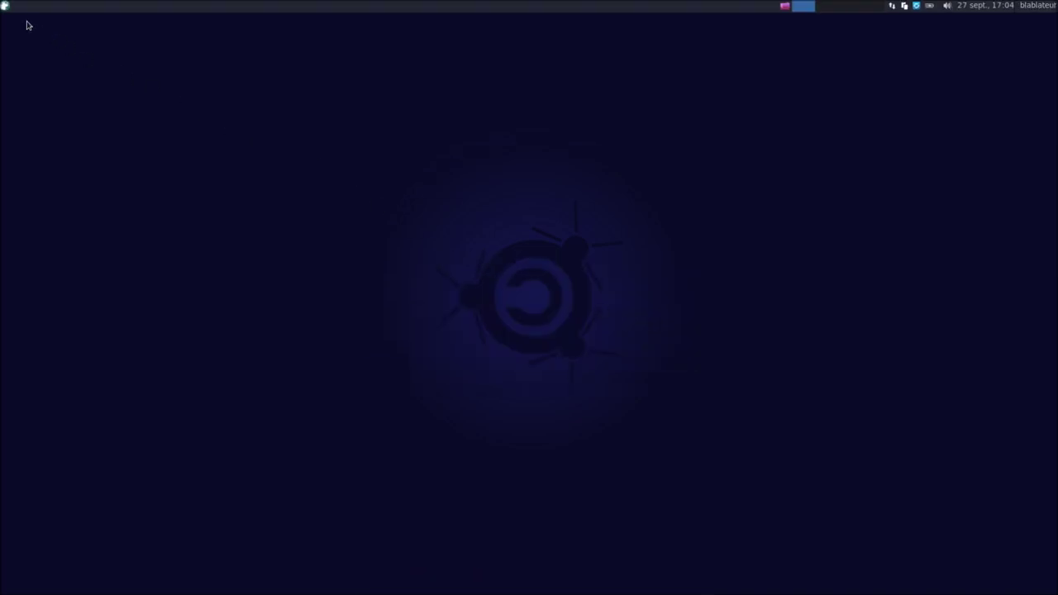
Enable the Emmabuntüs Cairo-Dock by default again with Activation/Désactivation Dock Emmabuntüs, authenticating with the account password
click(5, 6)
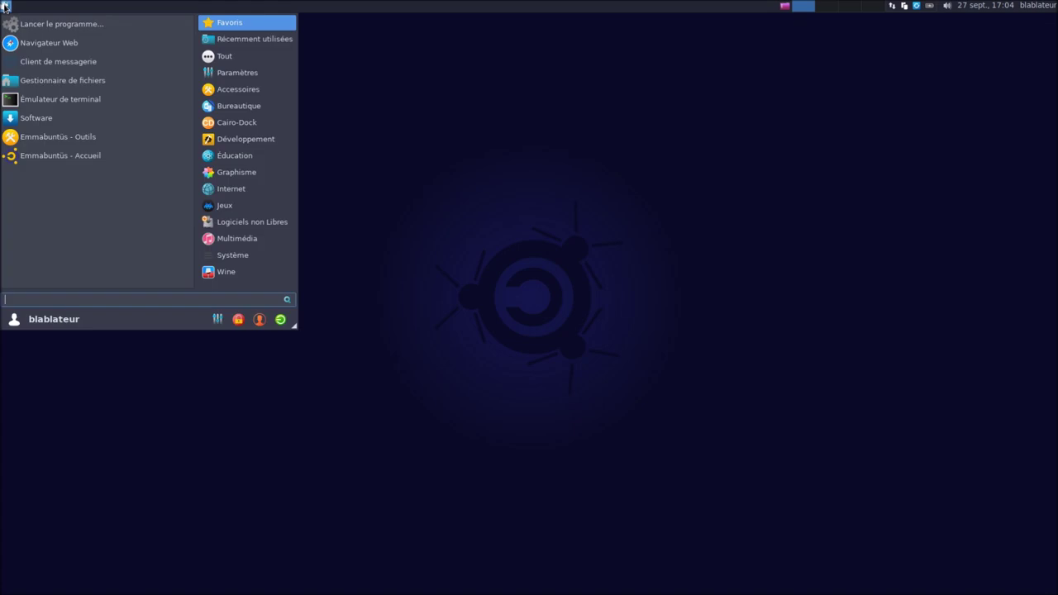
click(273, 125)
click(94, 31)
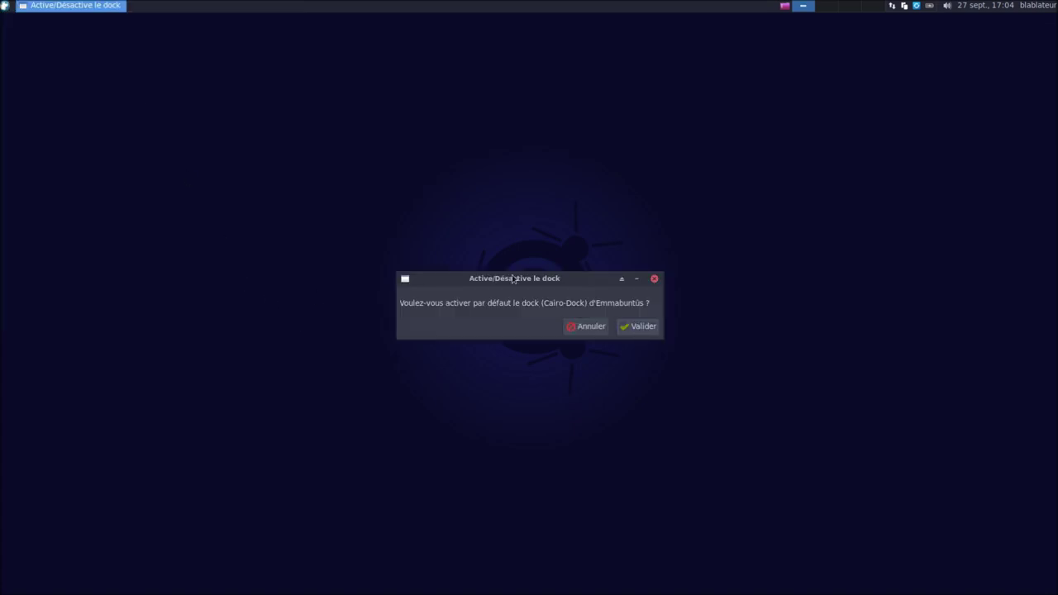
click(639, 327)
text(••••••)
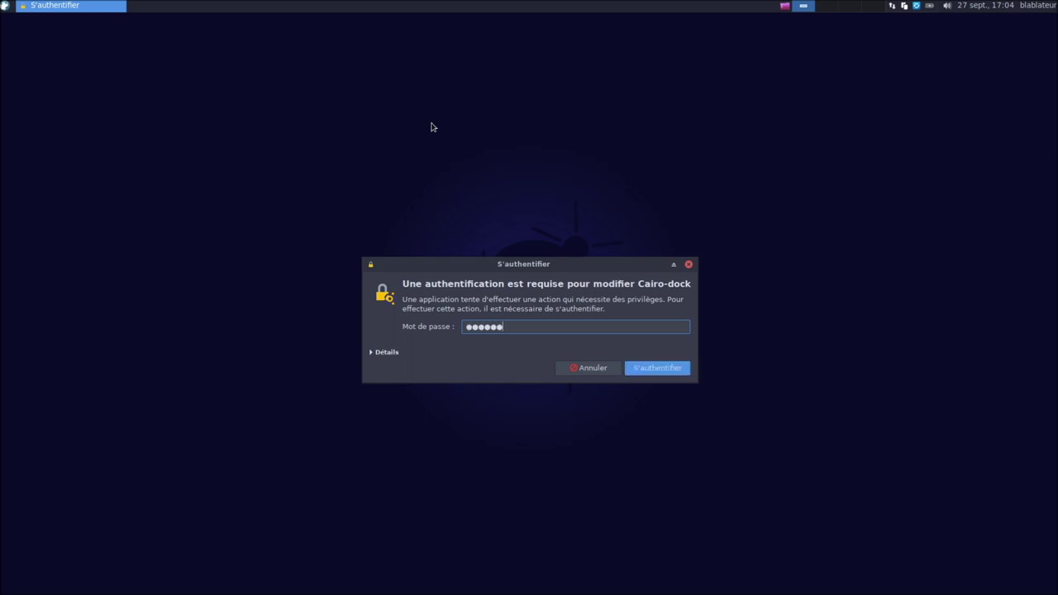
key(Return)
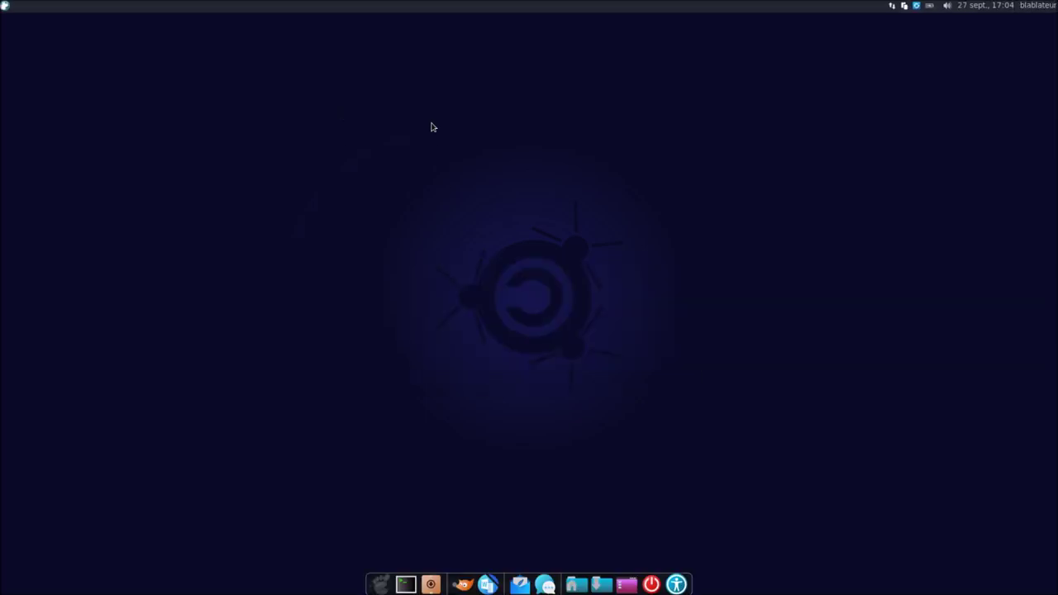